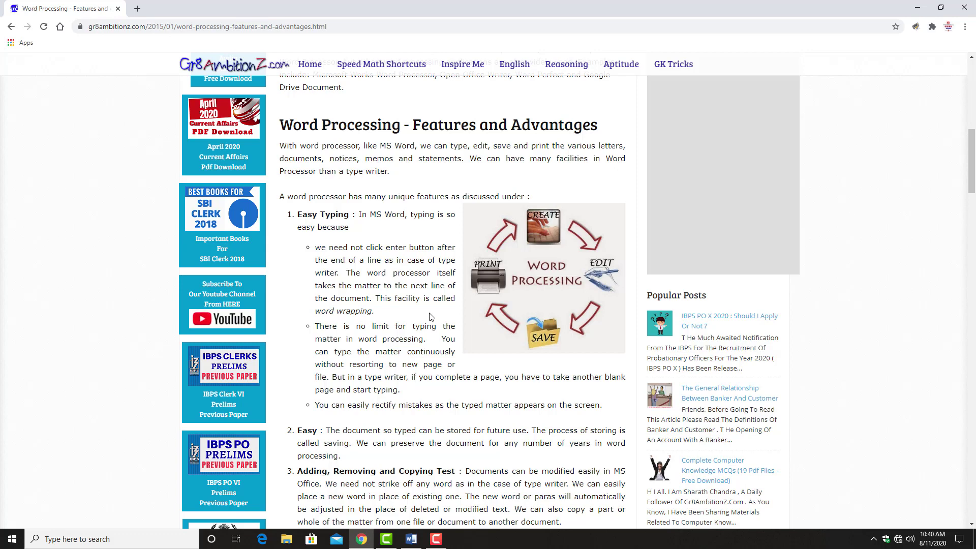
Read the Word Processing - Features and Advantages article in full screen, then cycle through open windows
key("F11")
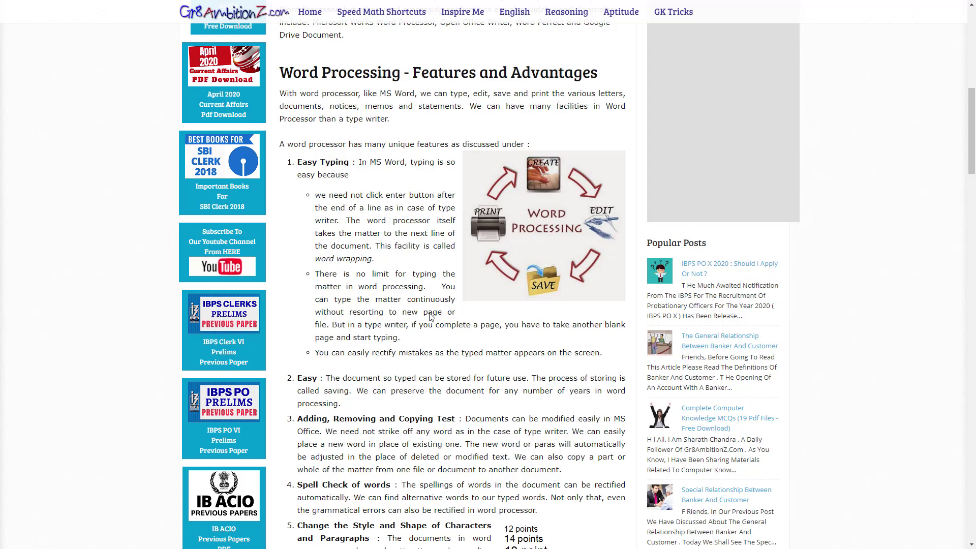
key("alt+Tab")
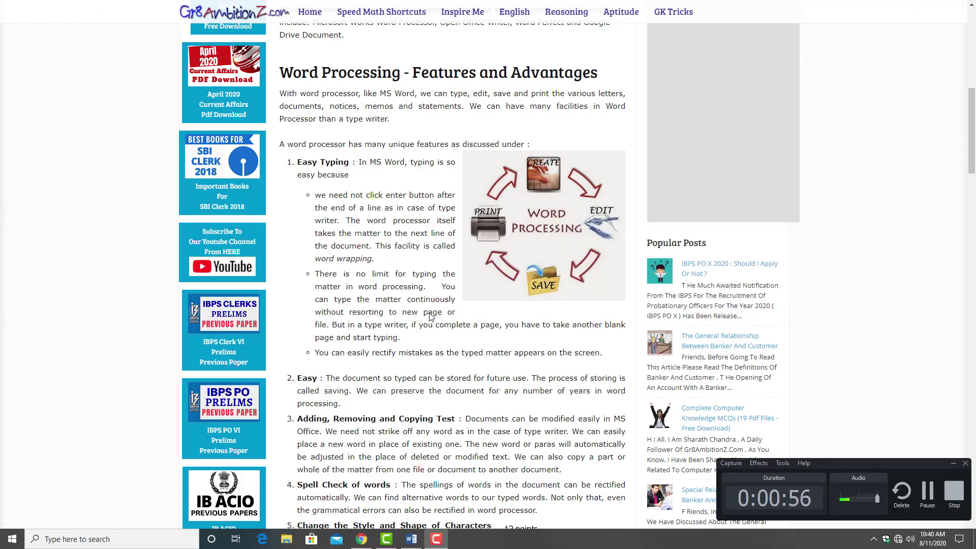
key("alt+Tab")
In the blank document, generate =rand(1,1) sample text and add 'This is a line which has no end but can move'
key("alt+Tab")
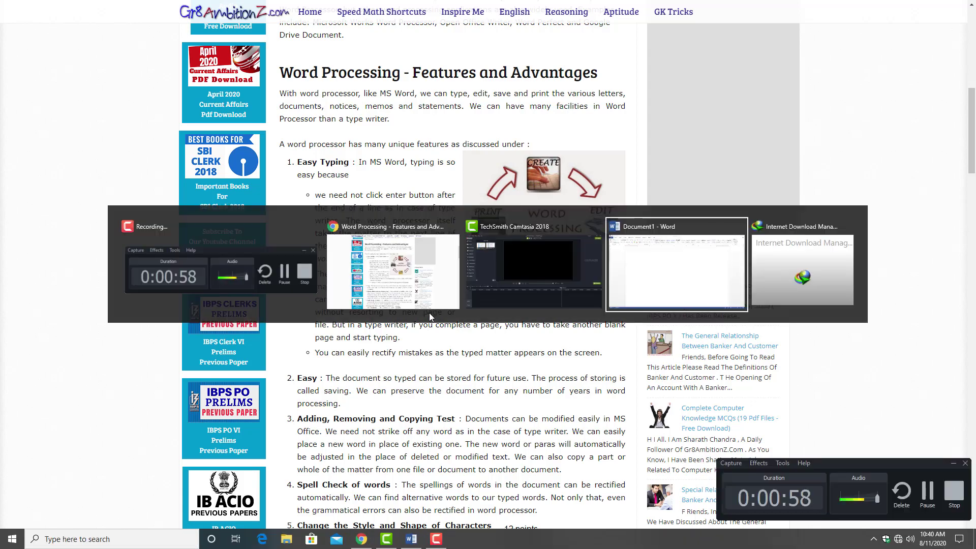
key("alt+Tab")
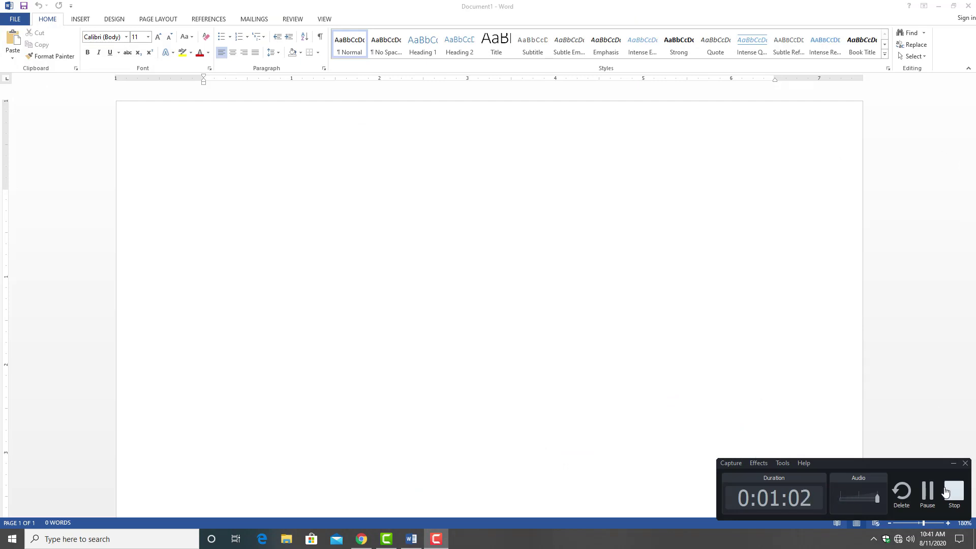
left_click(953, 463)
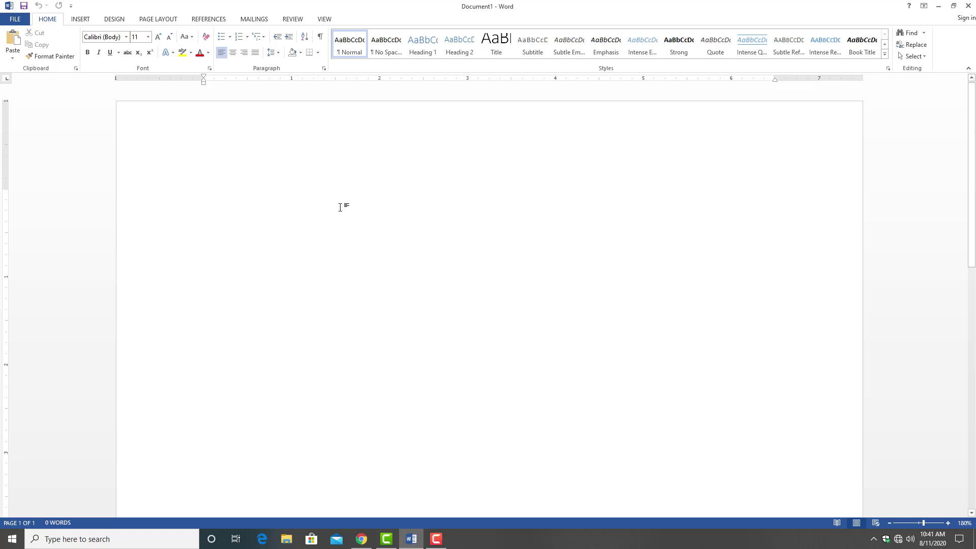
type("=rand(1,")
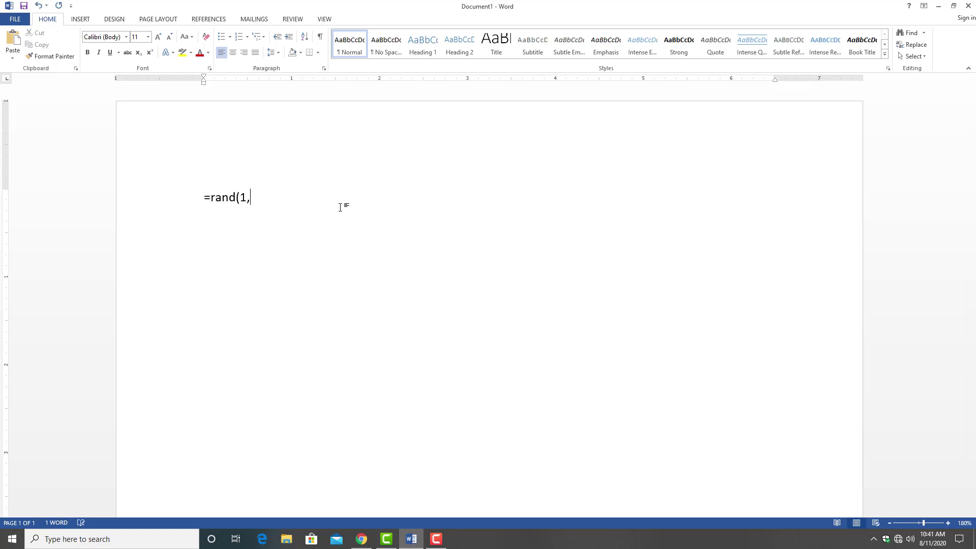
type("1)")
key("Return")
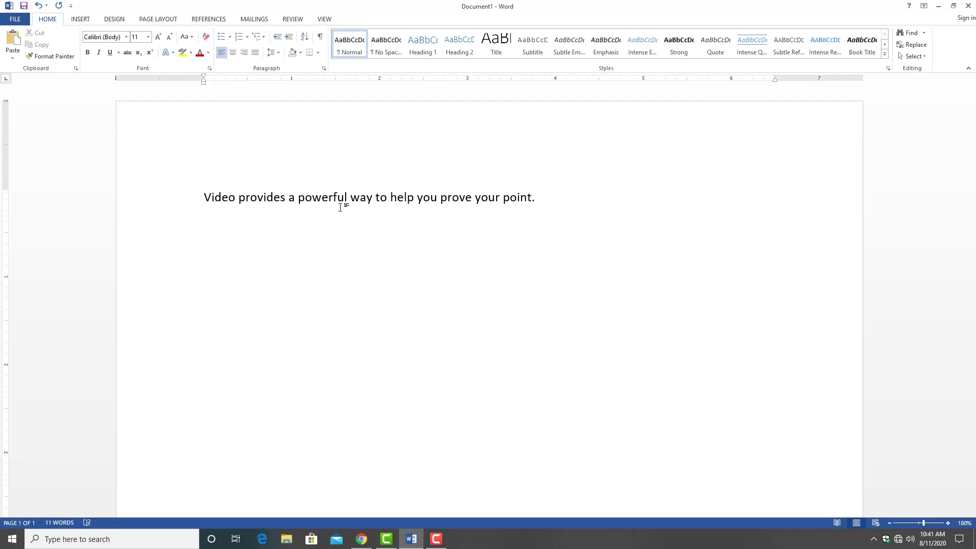
type(" Th")
type("is is a line")
type(" which has no")
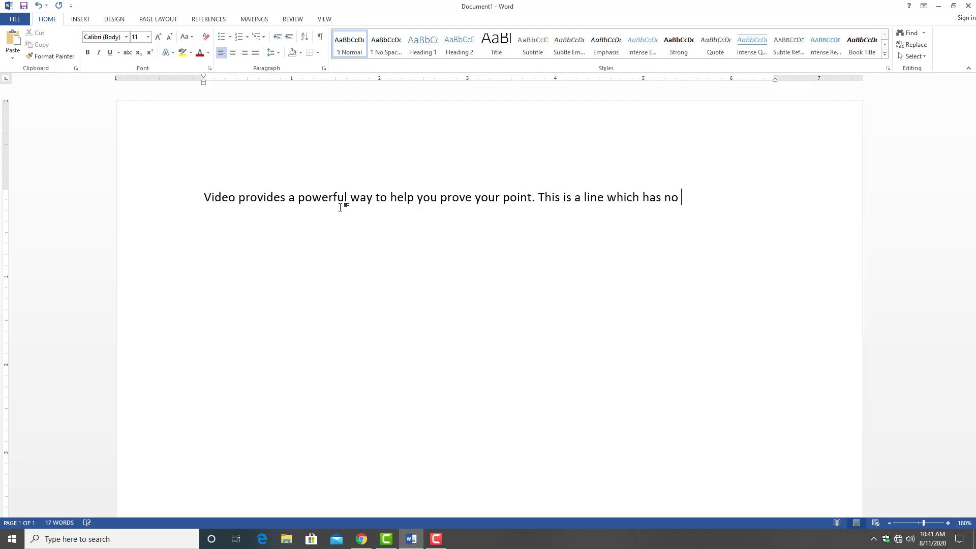
type(" end but c")
type("an ")
type("move")
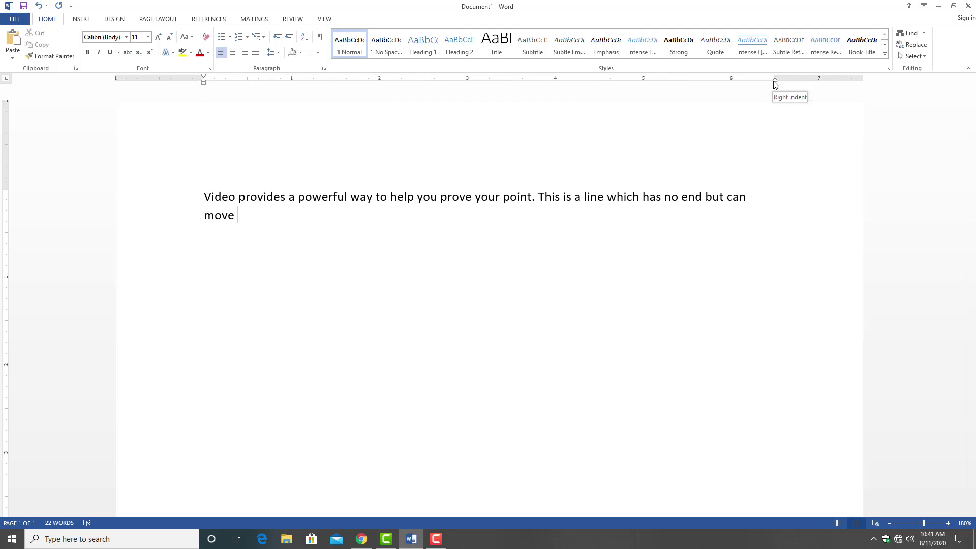
Try the right indent marker on the ruler, leaving the indent unchanged
left_click_drag(774, 83, 774, 83)
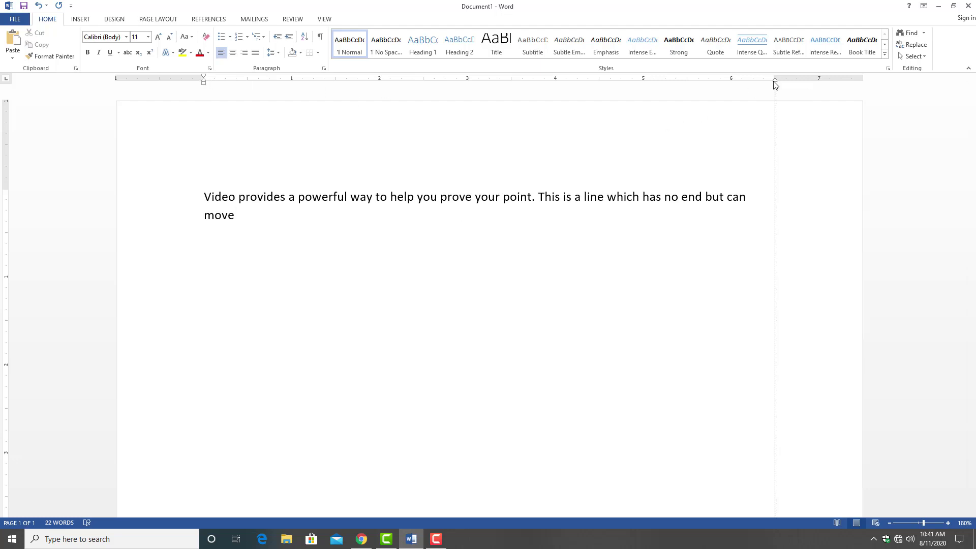
left_click_drag(774, 82, 774, 83)
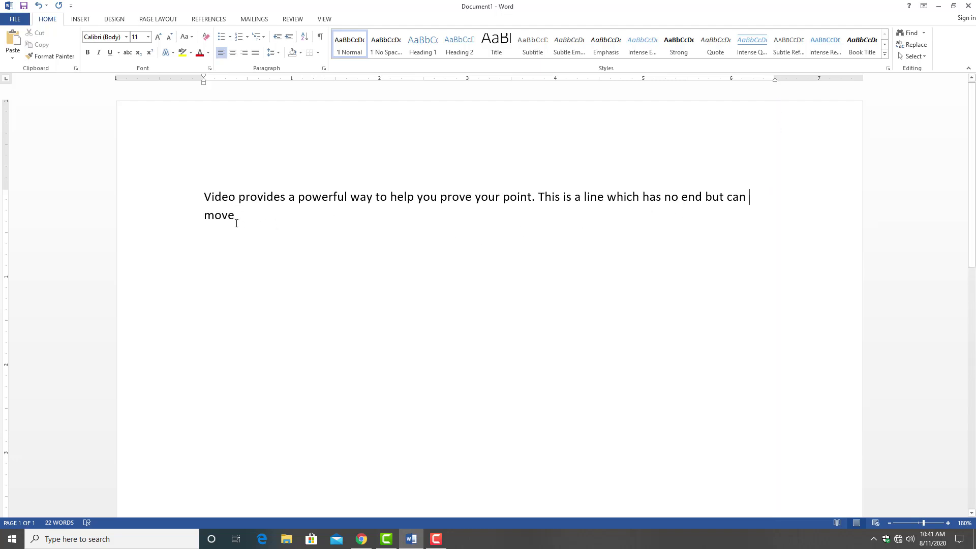
left_click(361, 539)
Save the document to the Desktop as example.docx and show the desktop
key("ctrl+s")
key("Escape")
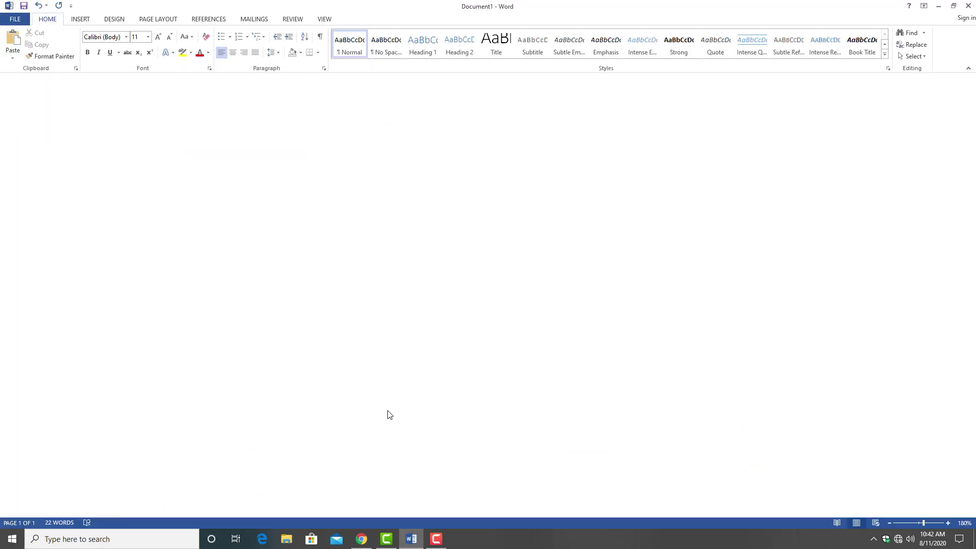
left_click(15, 19)
key("Escape")
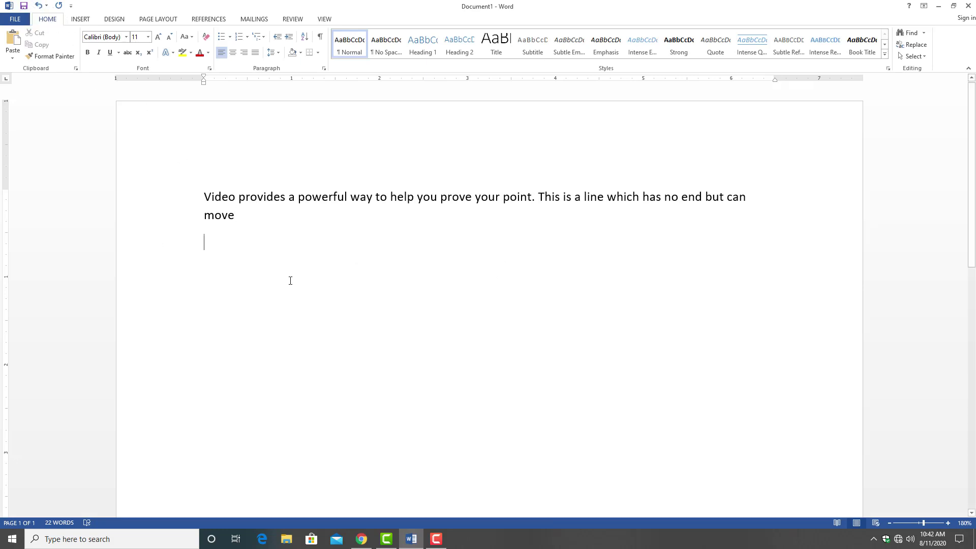
key("ctrl+s")
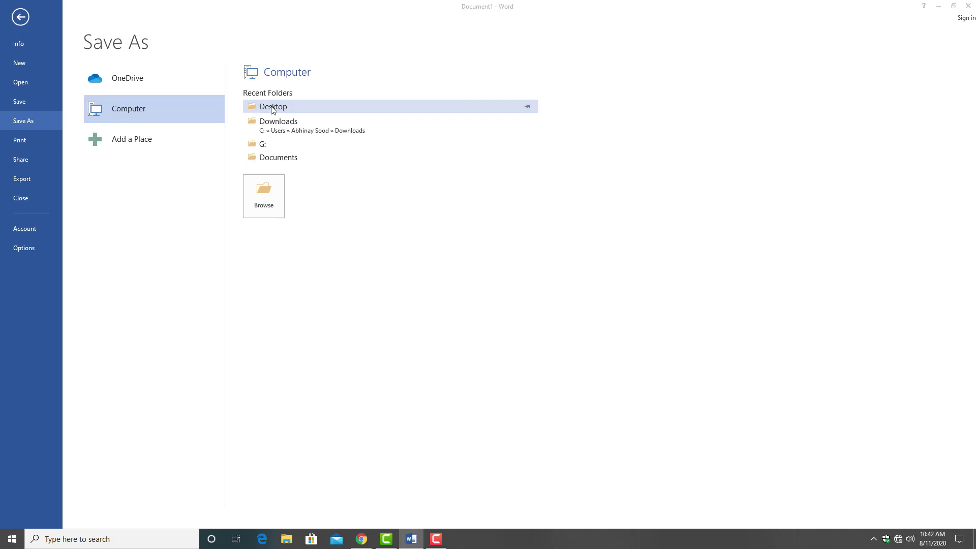
left_click(273, 106)
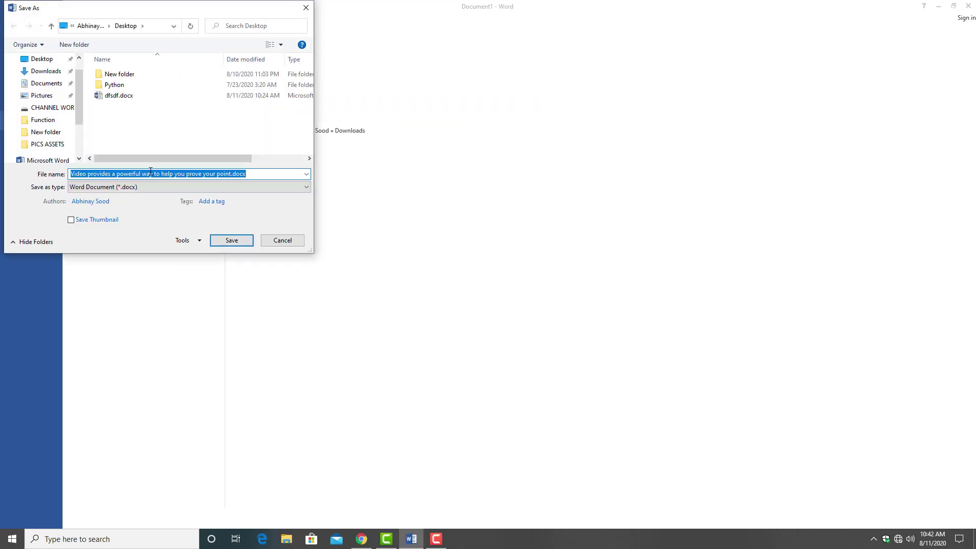
type("exa")
type("e")
key("Return")
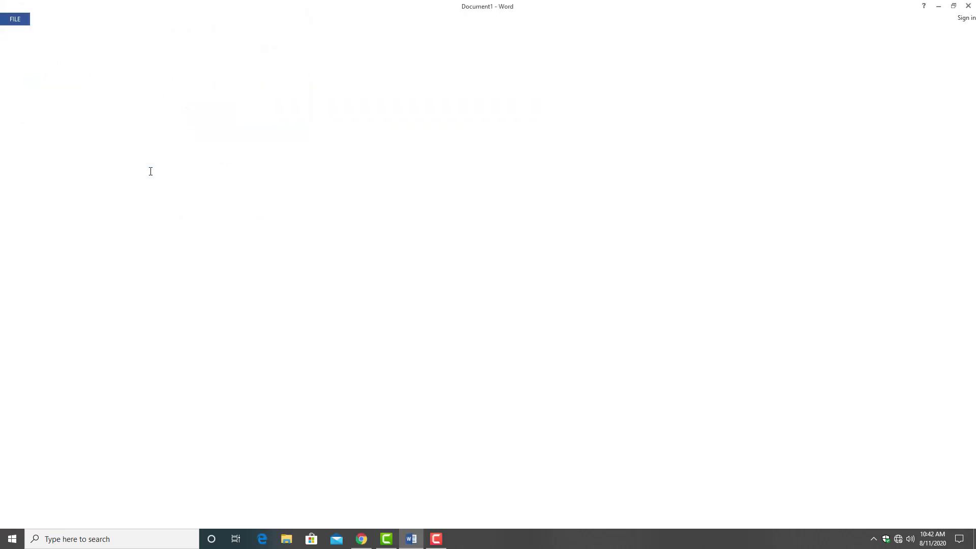
key("super+d")
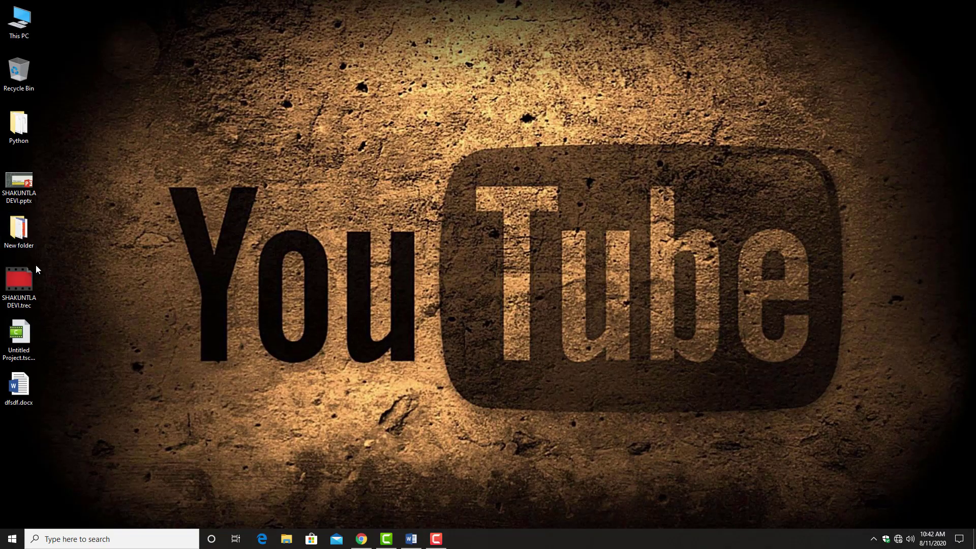
Open example.docx from its desktop icon in Word
left_click(20, 438)
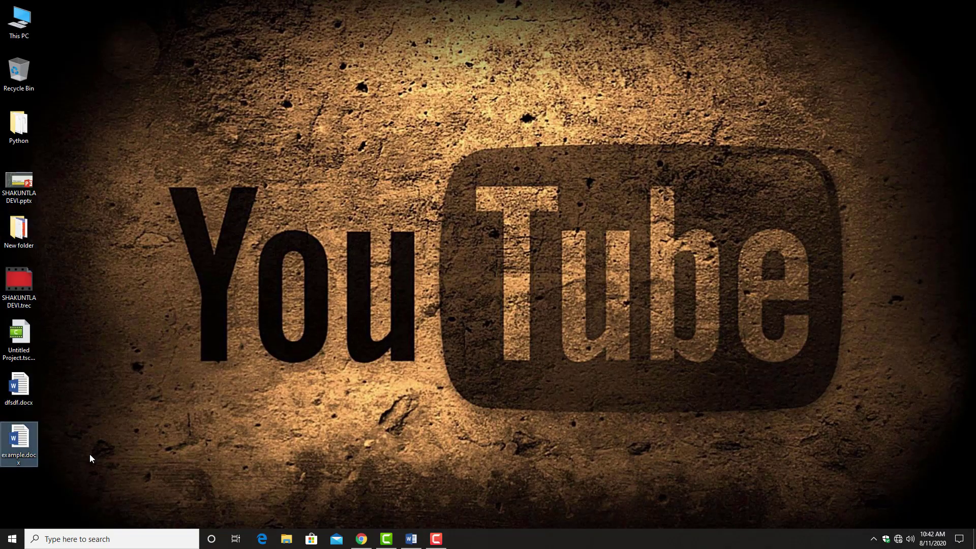
left_click(408, 542)
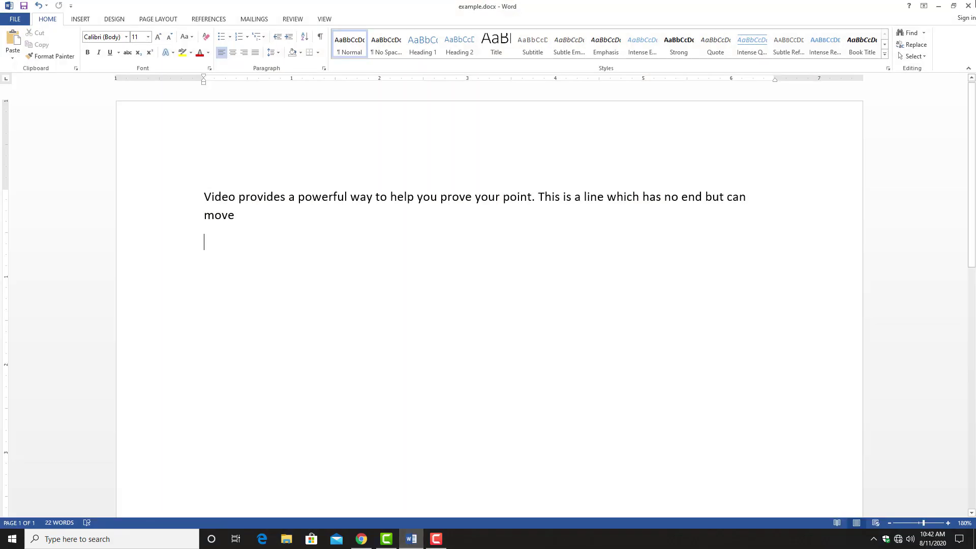
left_click(966, 5)
left_click(8, 451)
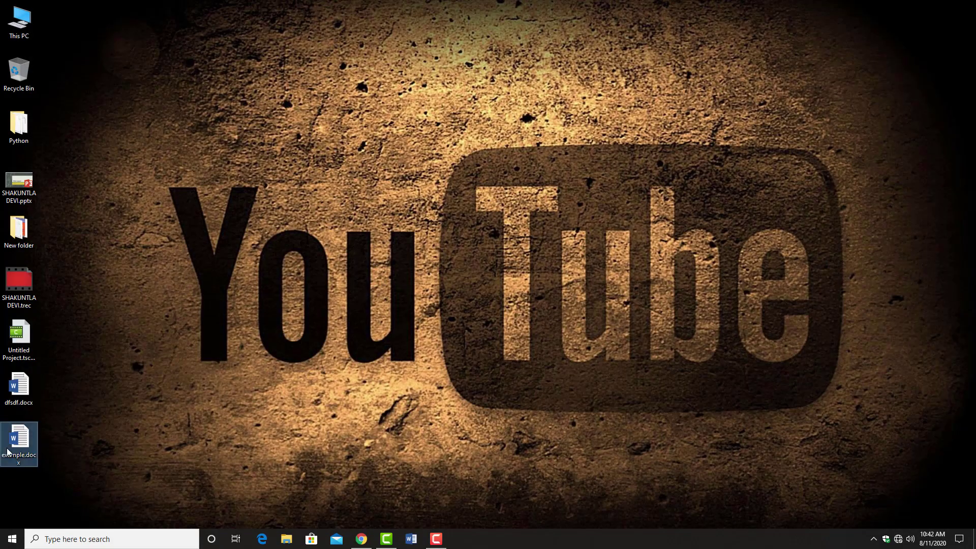
double_click(8, 450)
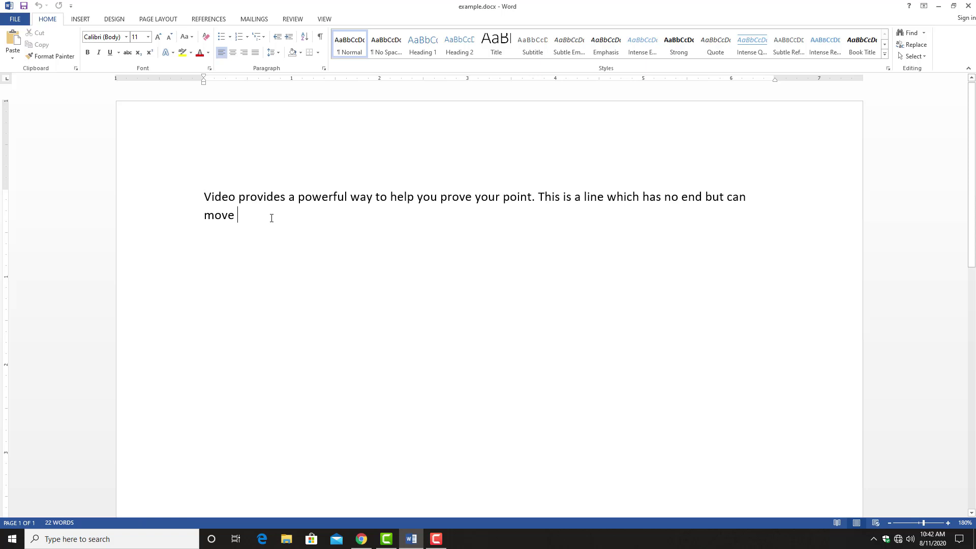
key("alt")
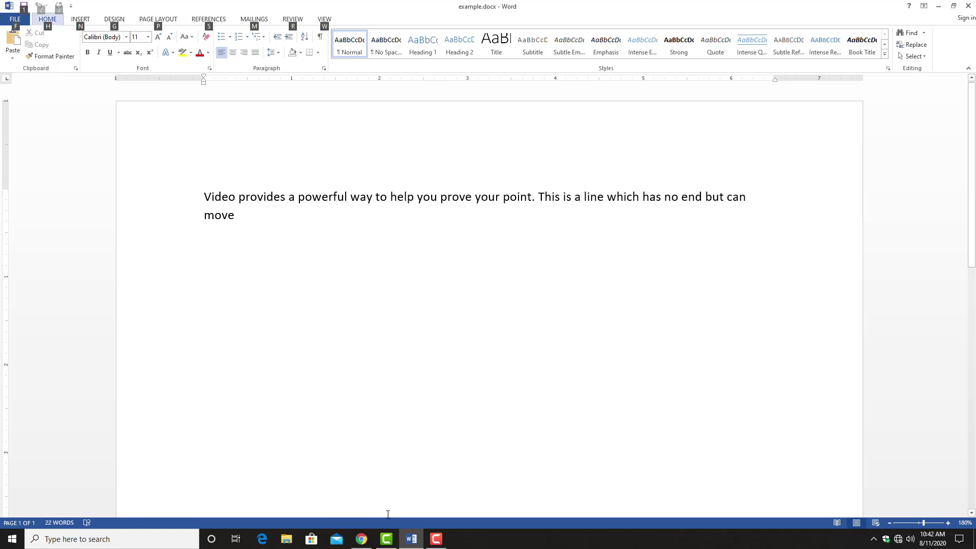
Scroll the article to the Bullets and Numbering and Headers and Footers points, then return to example.docx
left_click(361, 539)
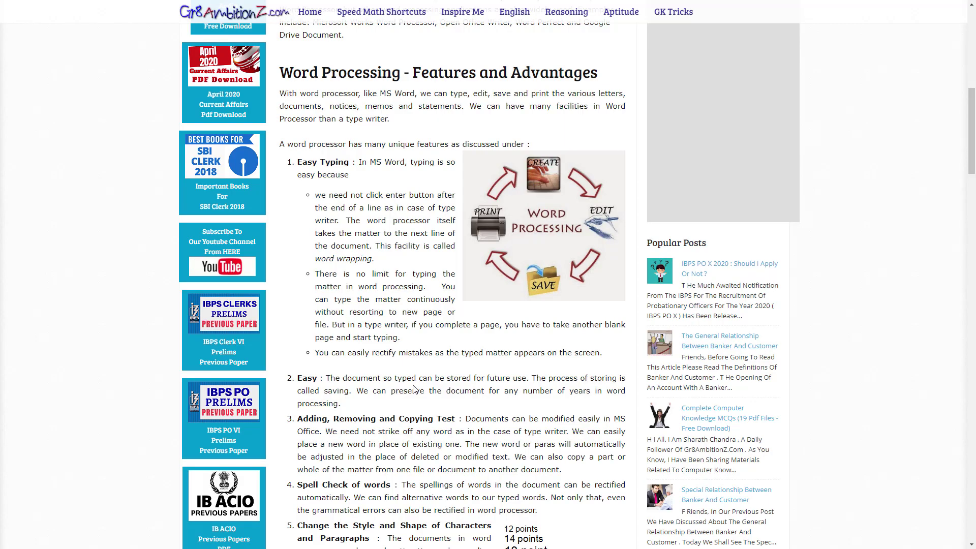
scroll(414, 388, "down", 3)
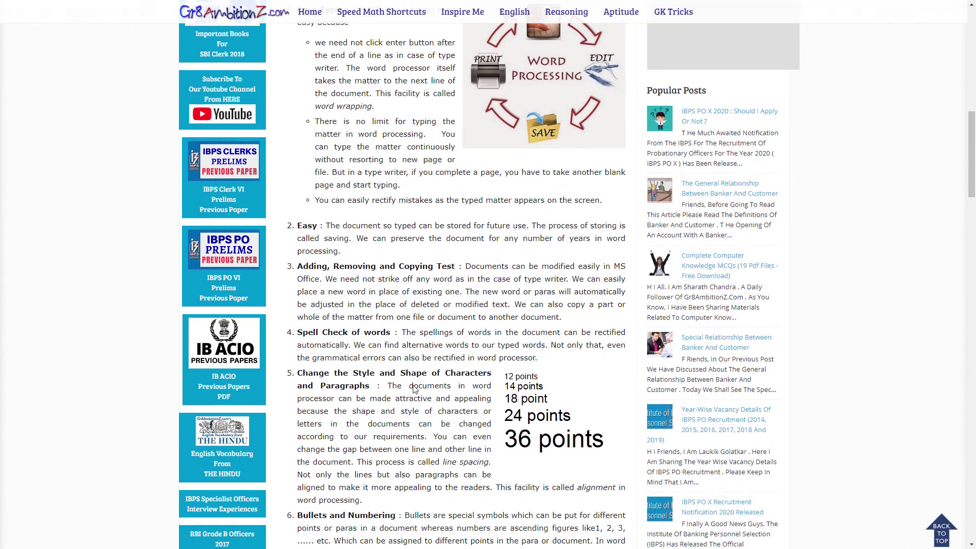
scroll(414, 389, "down", 1)
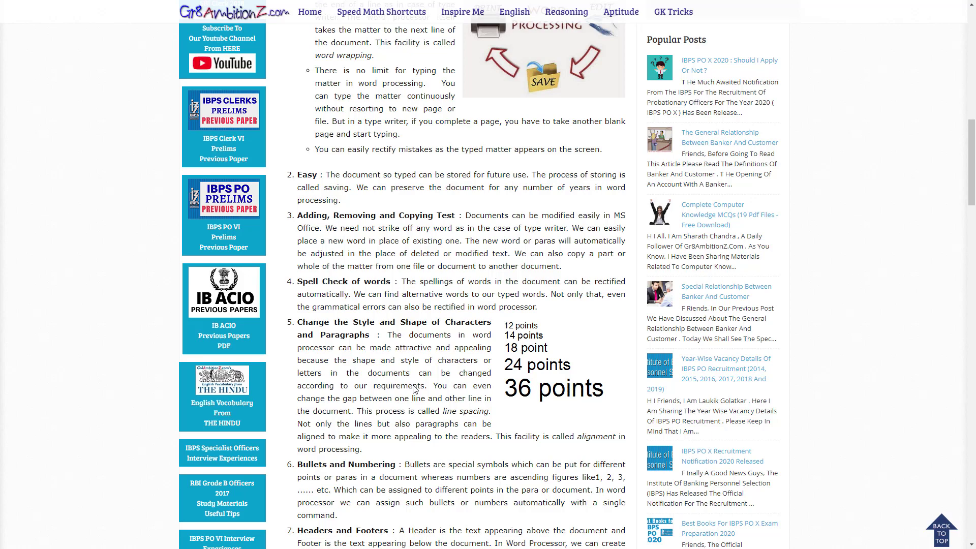
key("alt+Tab")
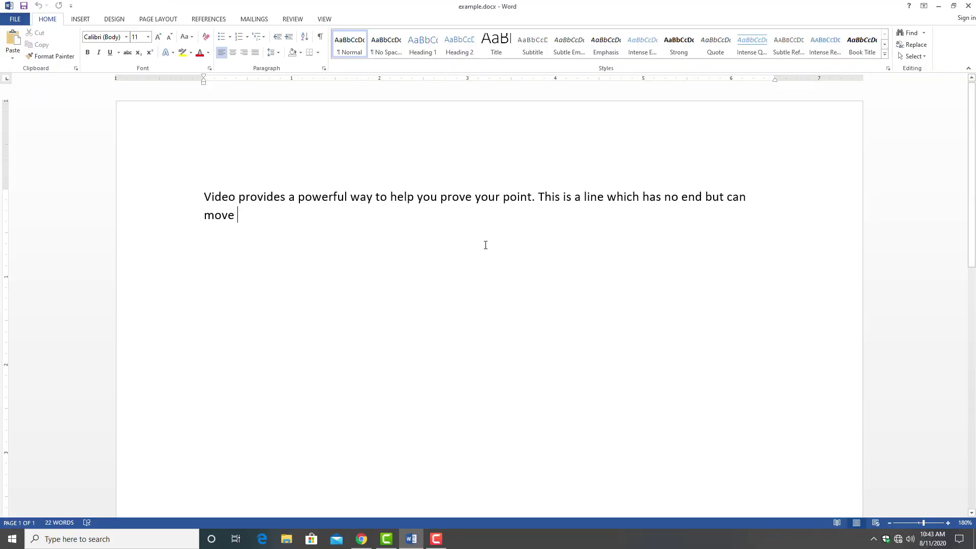
Try deleting and replacing the word 'powerful', undoing each change
double_click(328, 196)
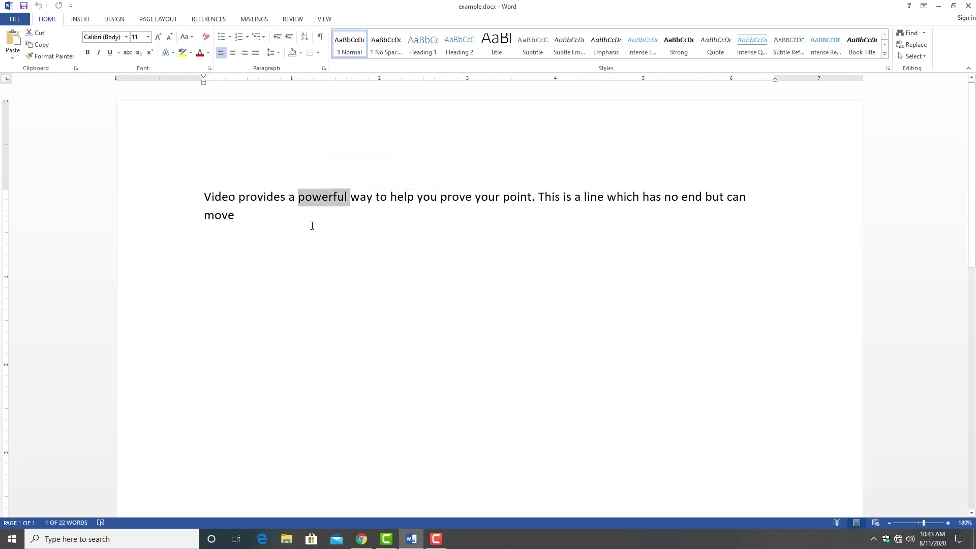
key("Left")
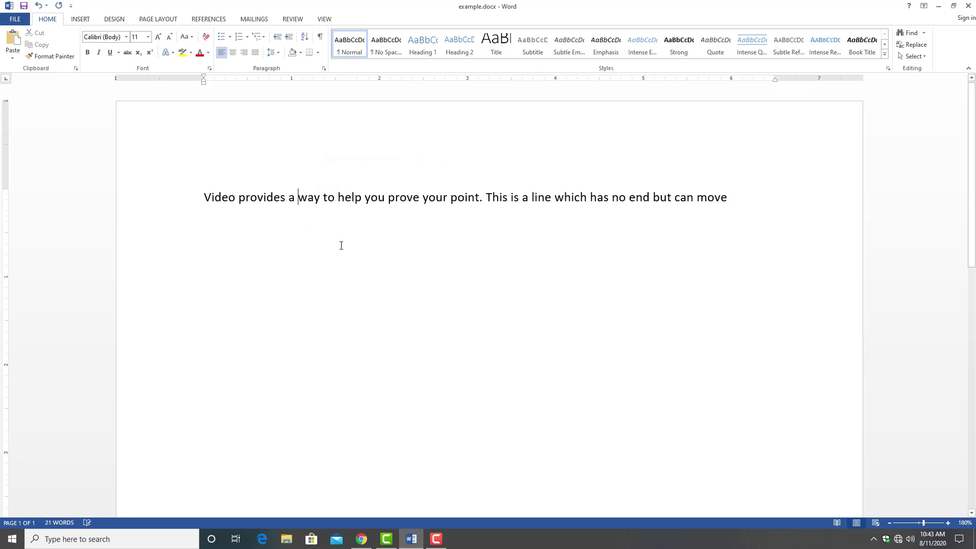
key("ctrl+z")
type("a")
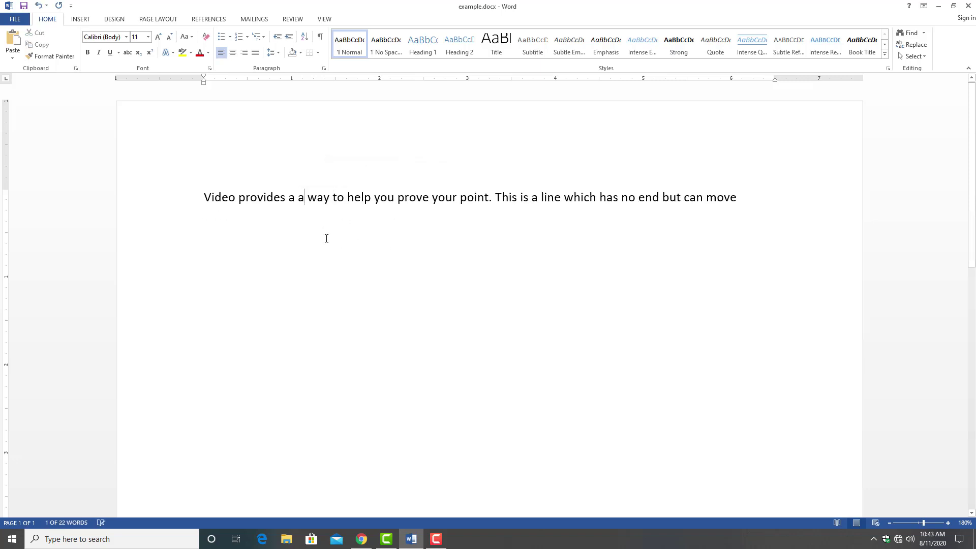
type("dasd")
key("ctrl+z")
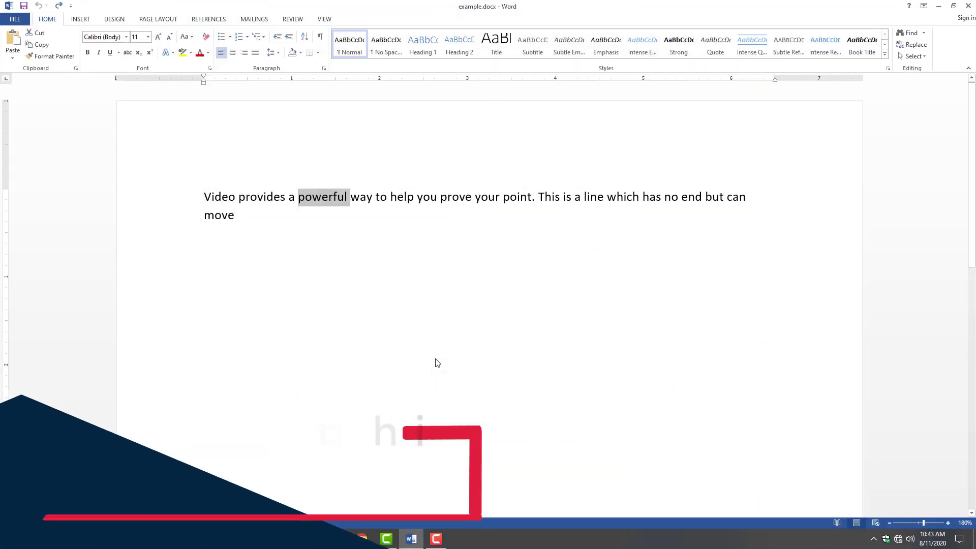
Add space before 'your', put a period after 'move' and add empty lines below
left_click(475, 196)
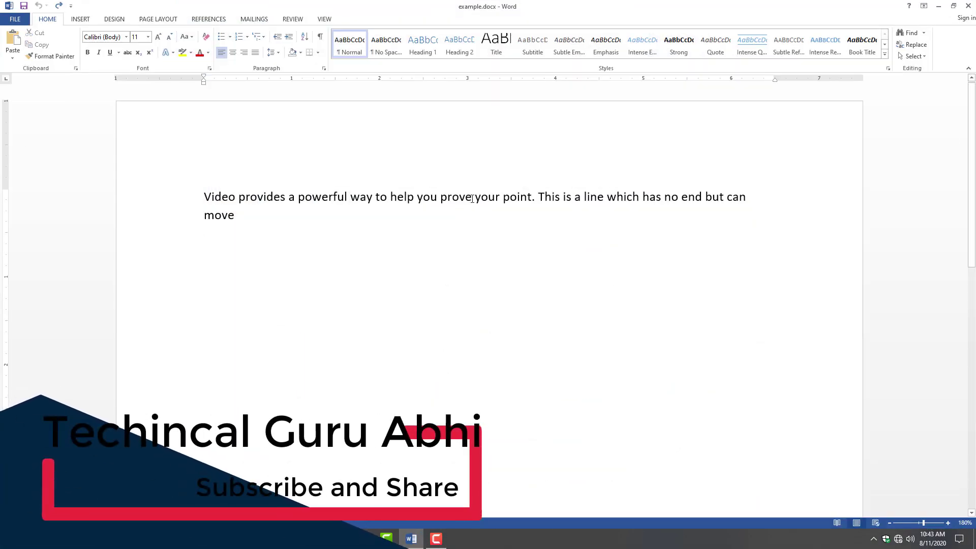
left_click(320, 227)
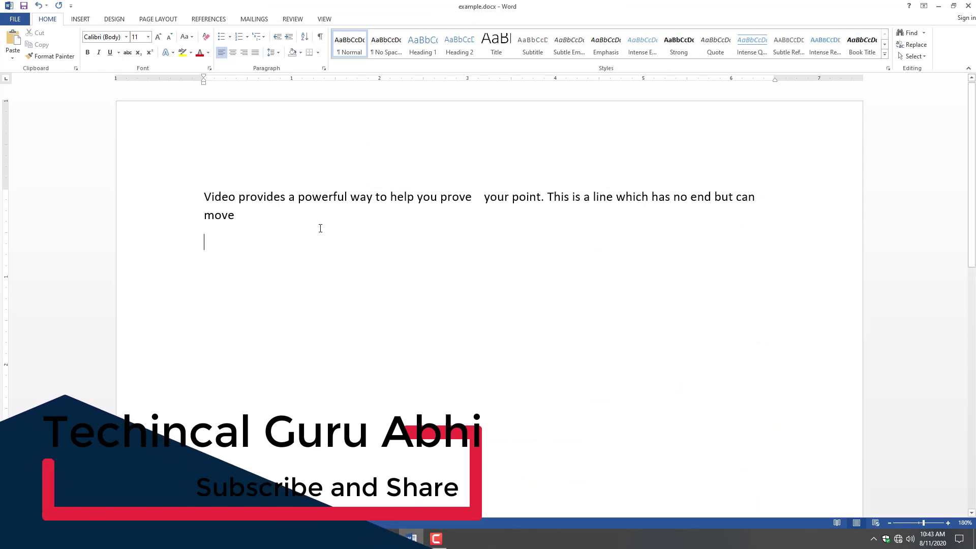
key("BackSpace")
type(".")
key("Return")
key("Return")
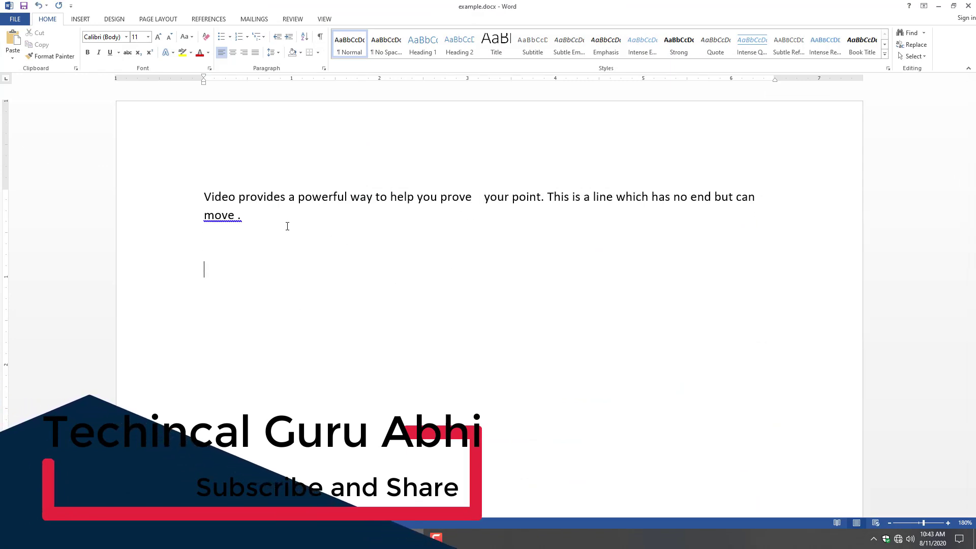
Correct 'move.' and the misspelled 'pwerful' using spelling suggestions
left_click(234, 217)
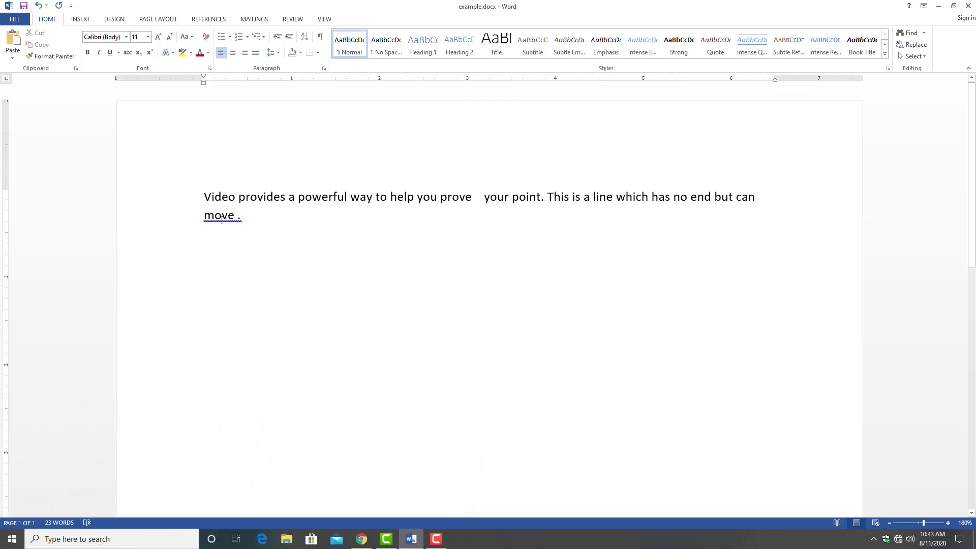
right_click(221, 214)
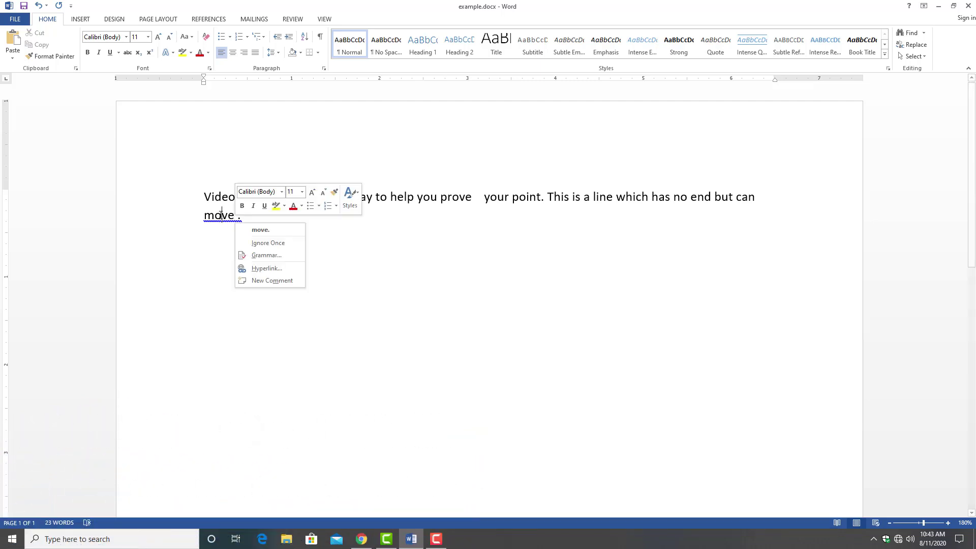
left_click(268, 231)
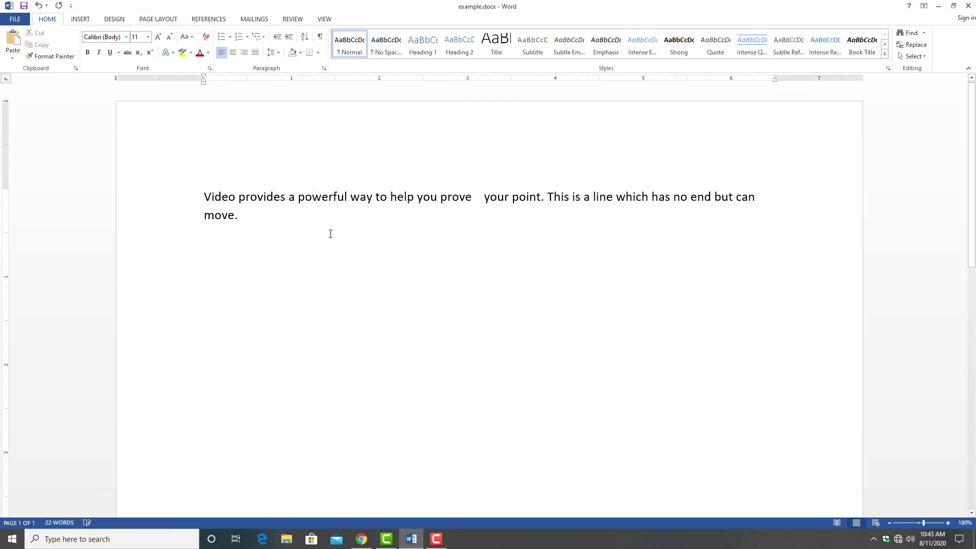
key("BackSpace")
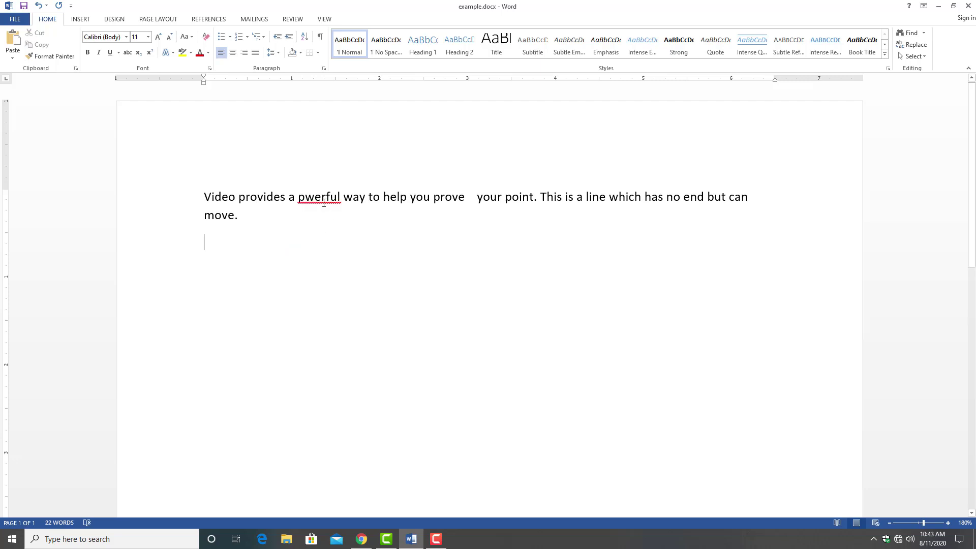
right_click(324, 198)
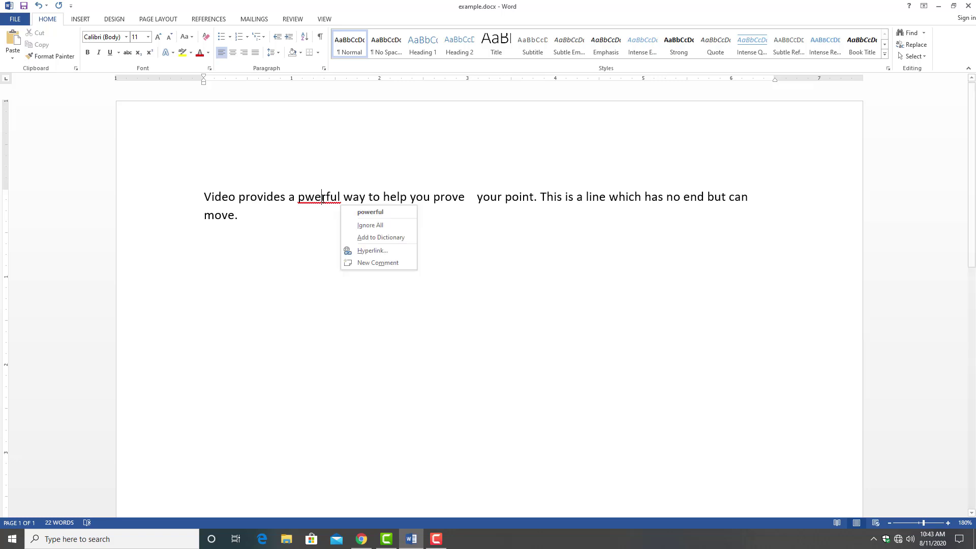
left_click(370, 213)
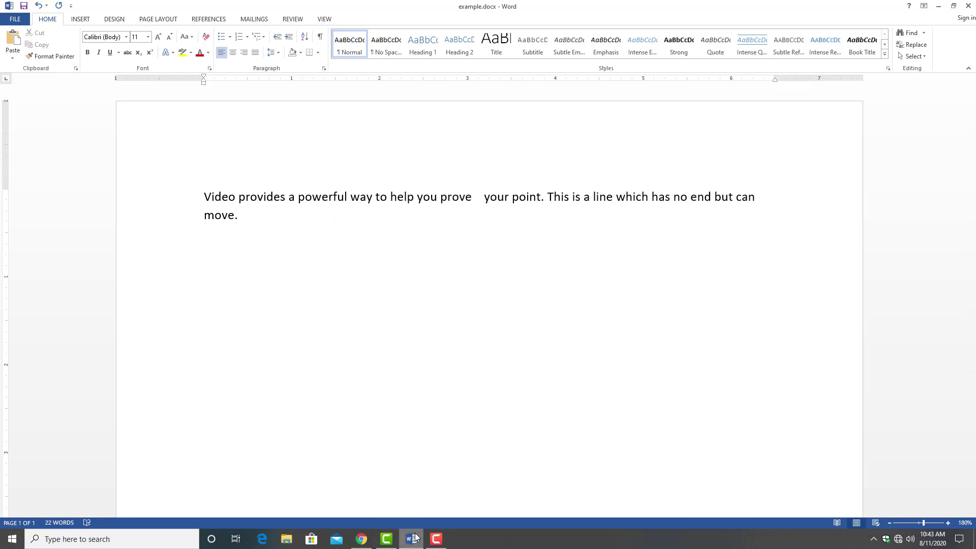
left_click(362, 539)
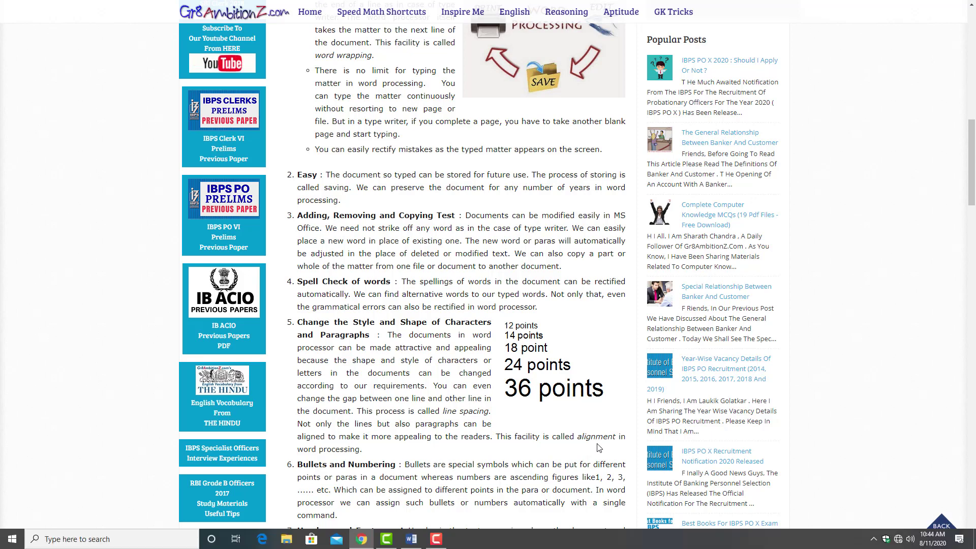
key("alt+Tab")
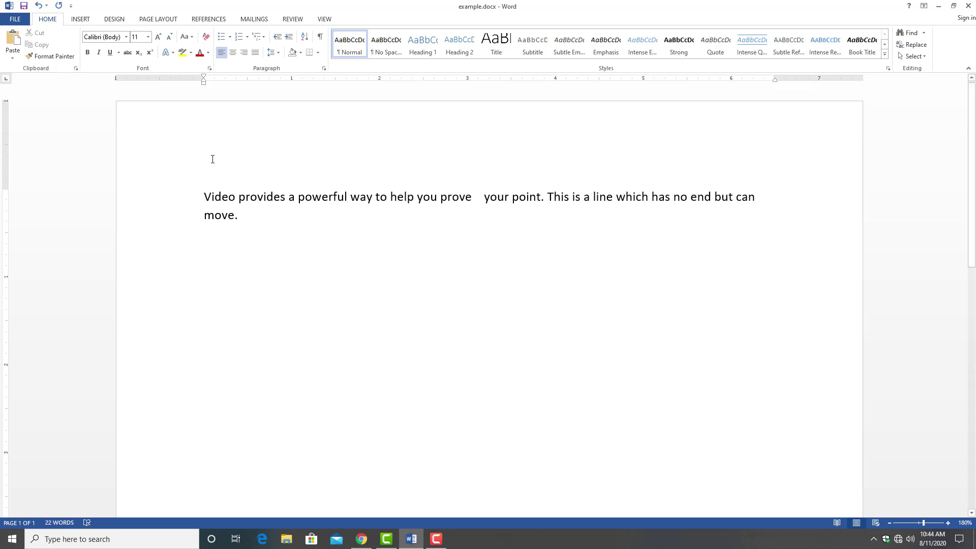
Format 'Video provides a powerful way to help you prove' as bold, italic, 18 pt
left_click_drag(284, 204, 483, 197)
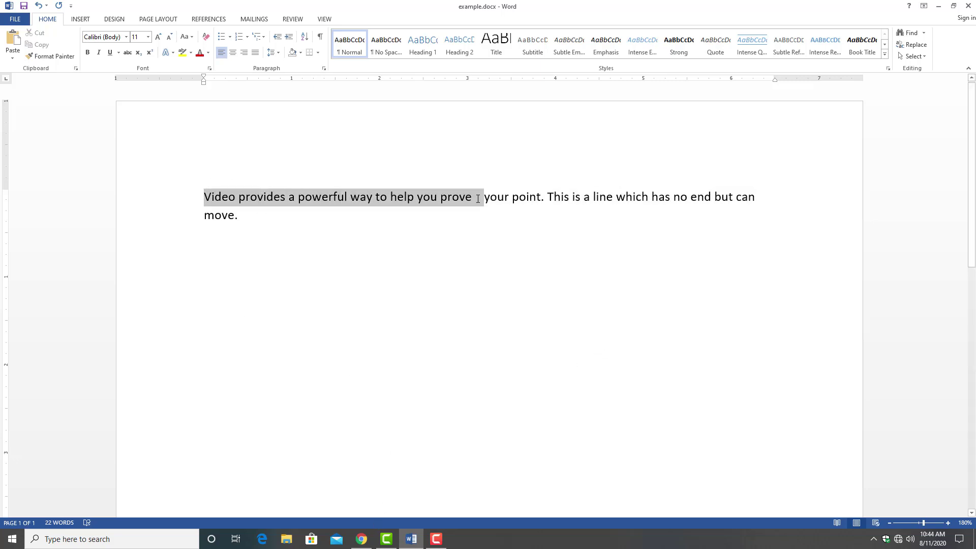
left_click(88, 52)
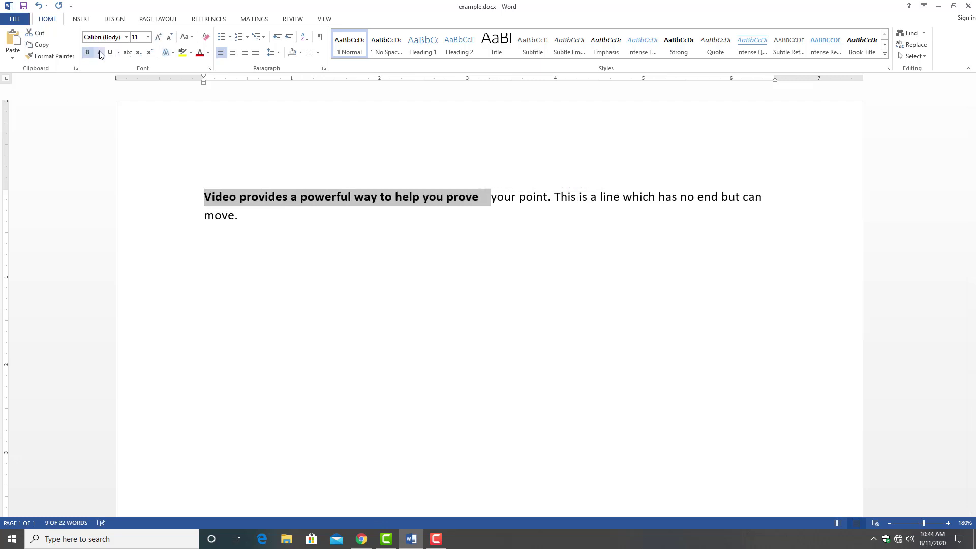
left_click(98, 52)
left_click(148, 41)
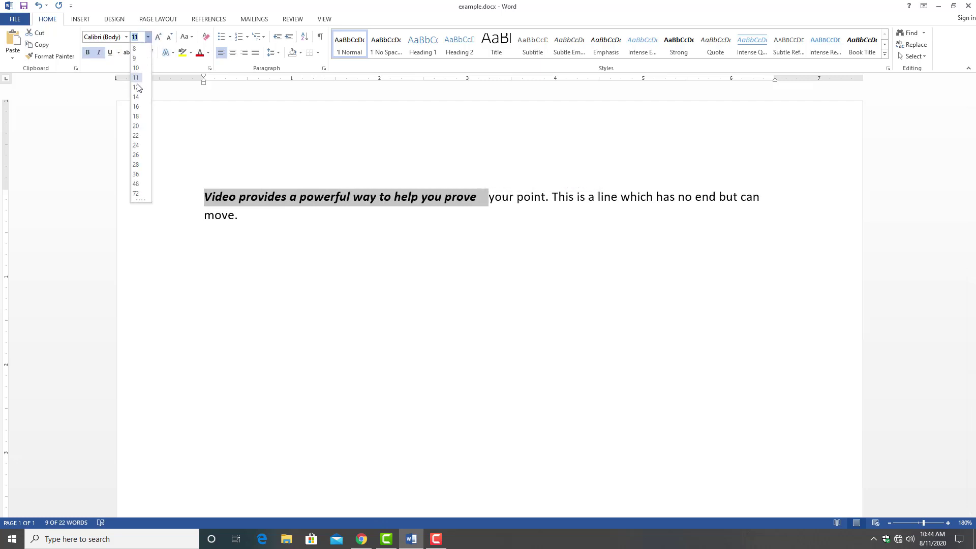
left_click(138, 124)
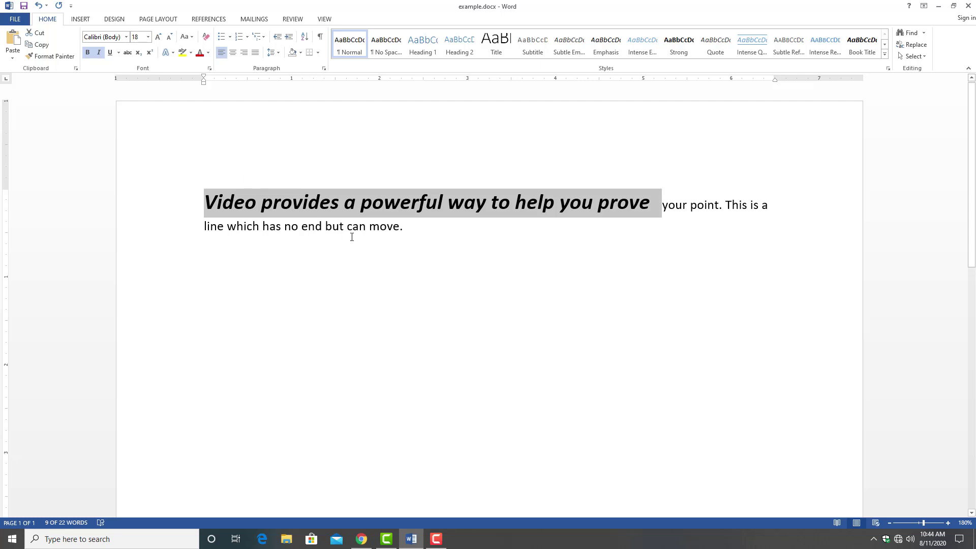
left_click(413, 233)
key("Return")
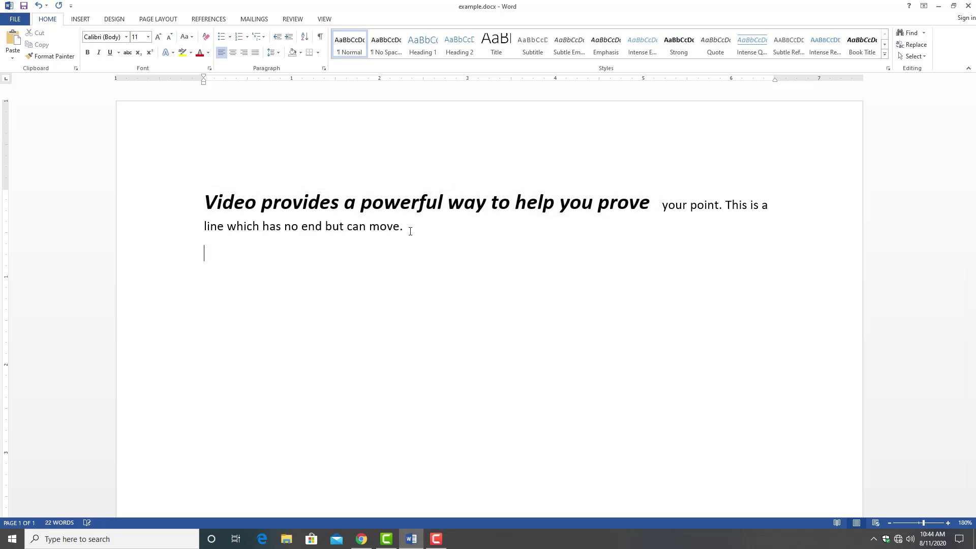
type("=rand(")
type("3,2)")
key("Return")
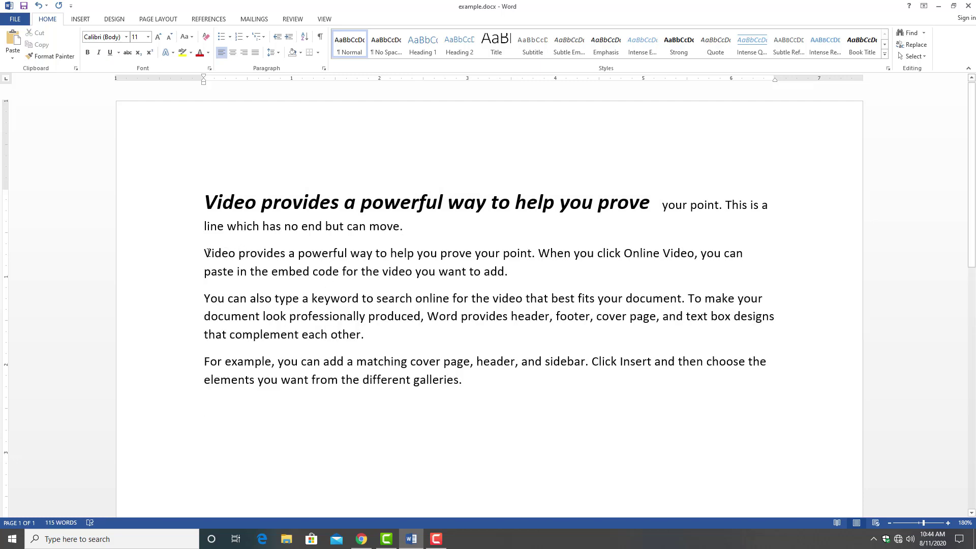
left_click(497, 422, "shift")
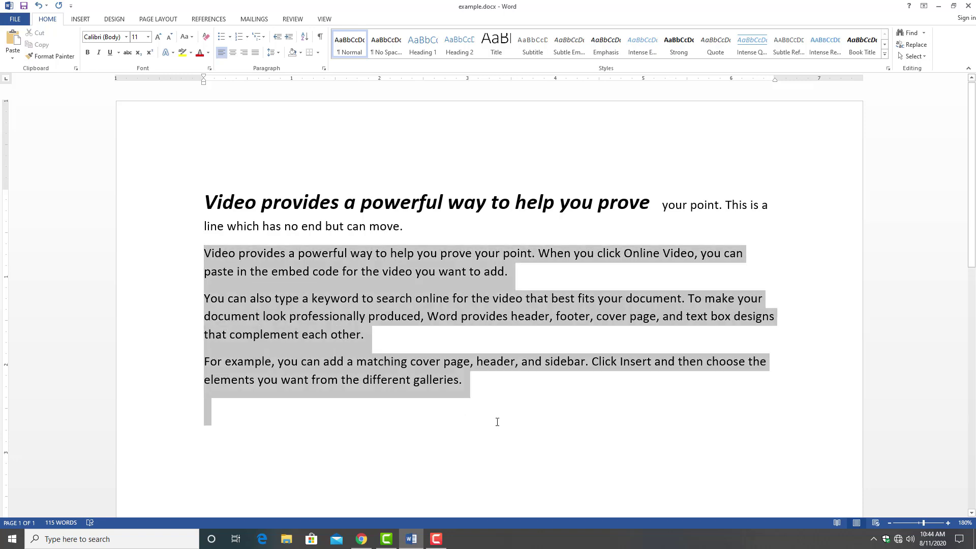
left_click(277, 53)
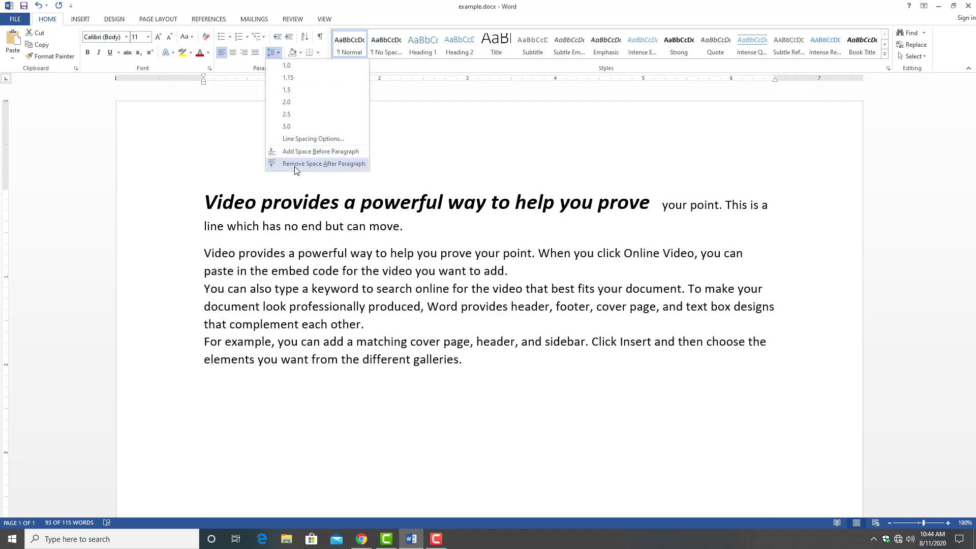
left_click(298, 152)
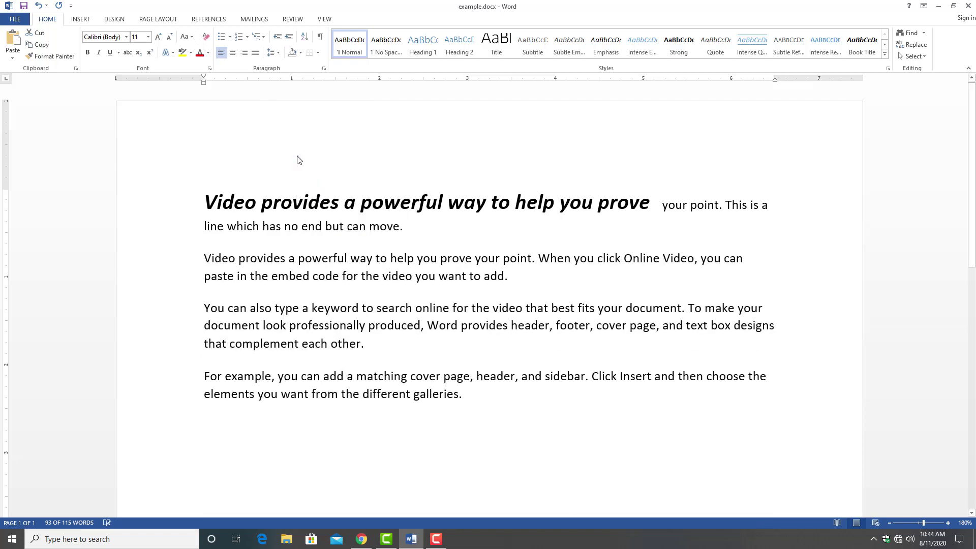
left_click(274, 54)
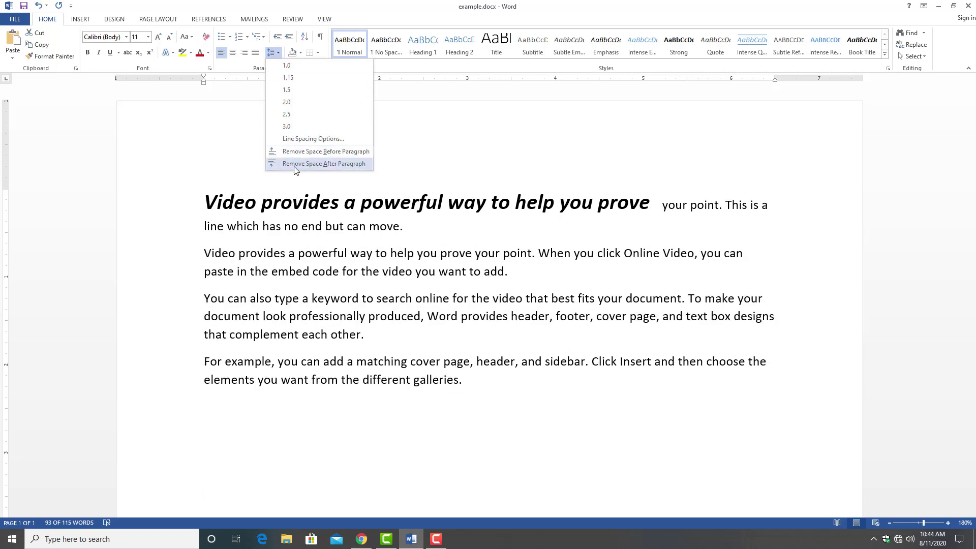
key("Escape")
left_click(300, 238)
mouse_move(362, 539)
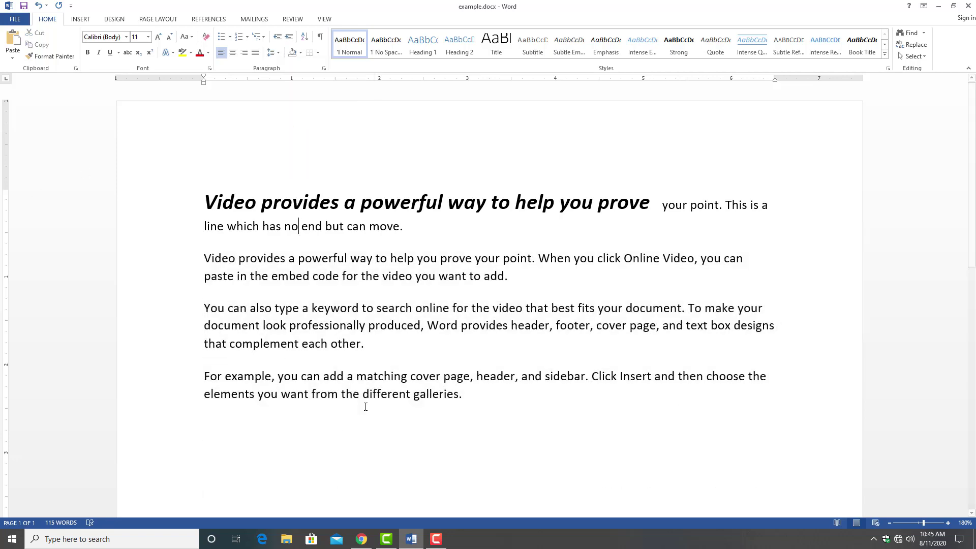
Right-align the paragraph beginning 'You can also type a keyword', then center it
left_click(474, 408)
triple_click(357, 340)
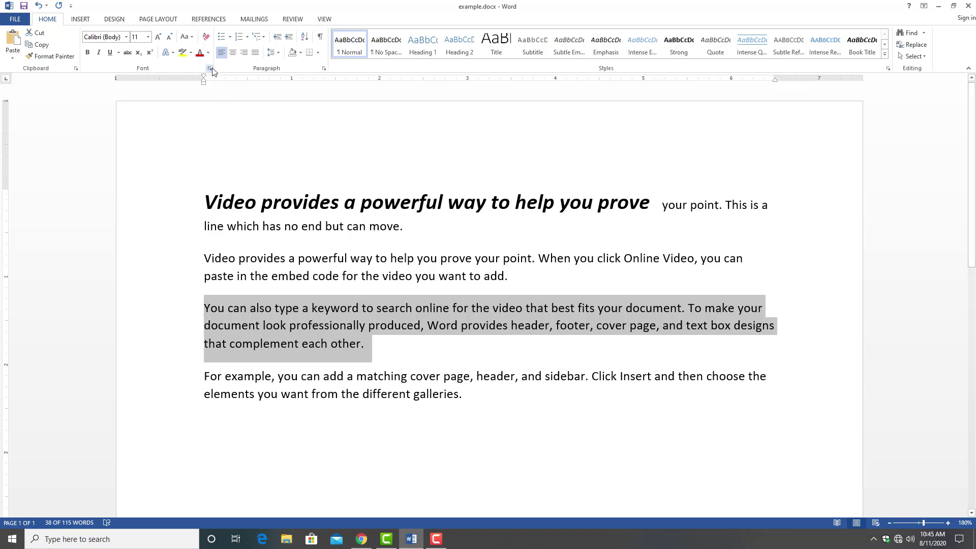
left_click(243, 57)
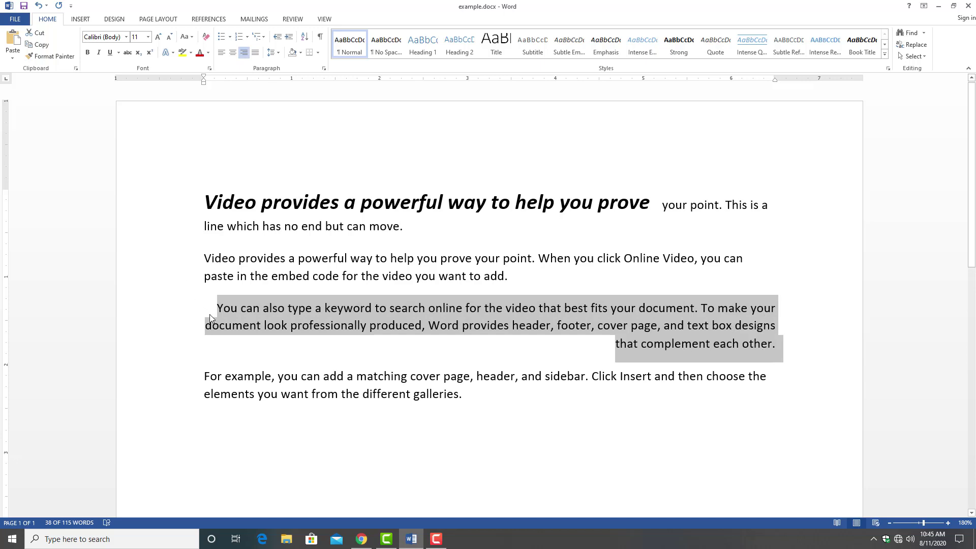
left_click(233, 52)
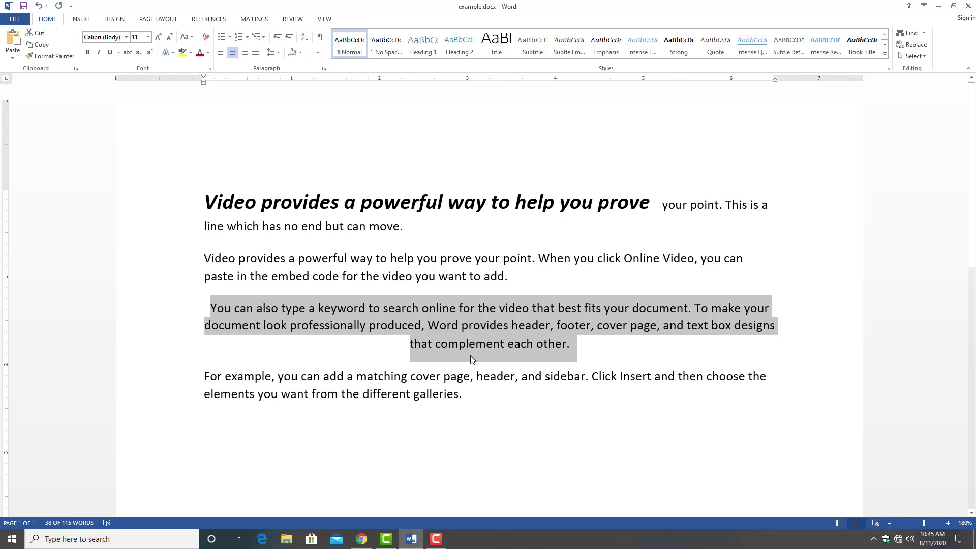
Justify the third paragraph, restore and hide the recorder, then return to the article
left_click(255, 55)
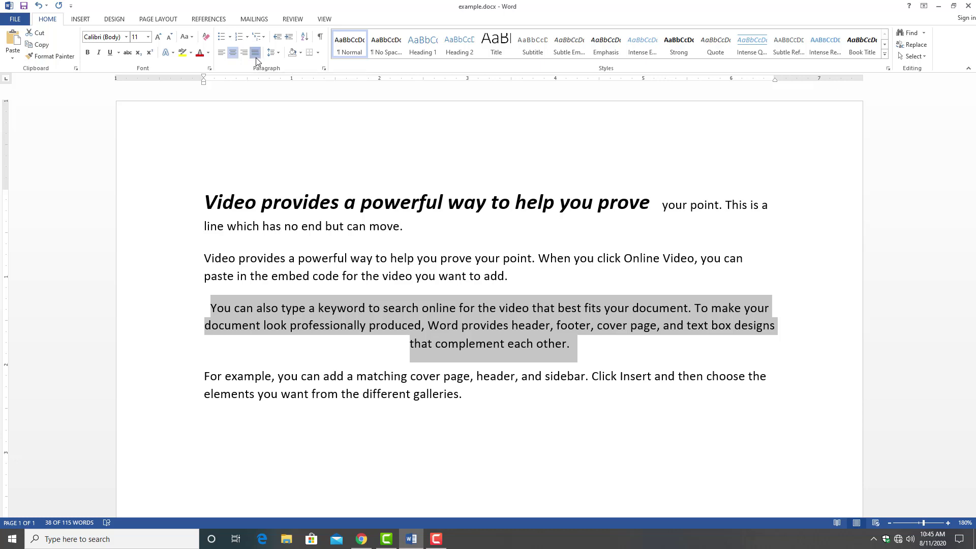
left_click(435, 537)
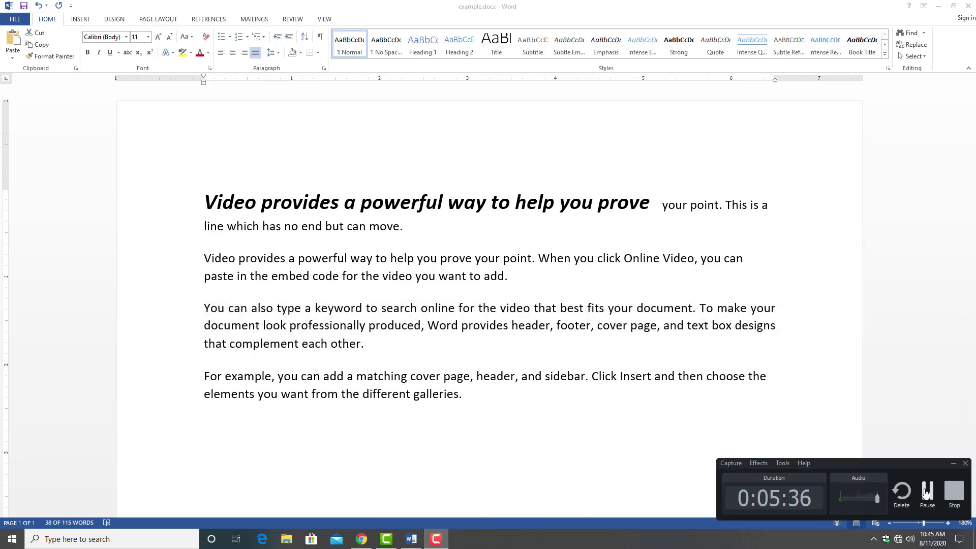
left_click(411, 536)
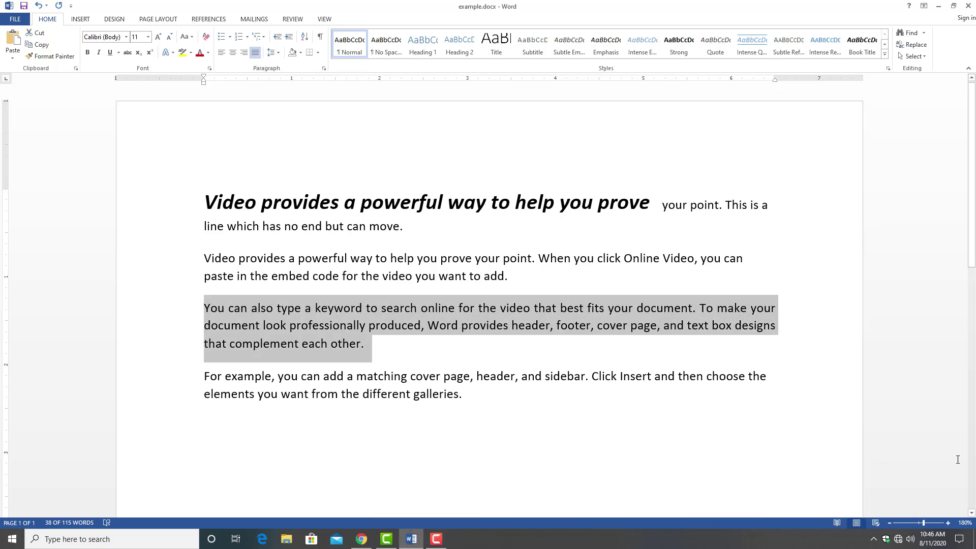
left_click(360, 539)
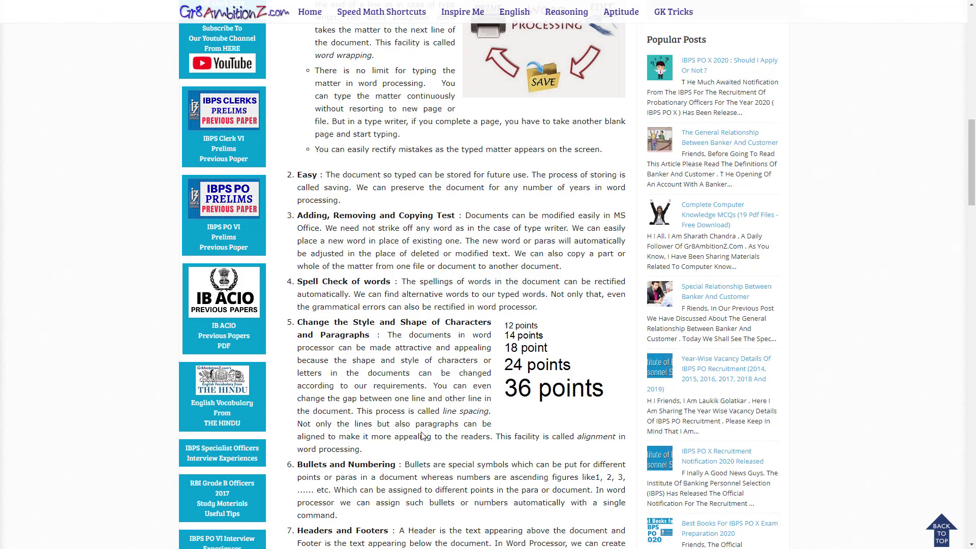
Scroll the article to the Creation of Tables, Inserting Pictures and Preview Facility sections
scroll(420, 445, "down", 1)
scroll(422, 442, "down", 1)
scroll(424, 437, "down", 3)
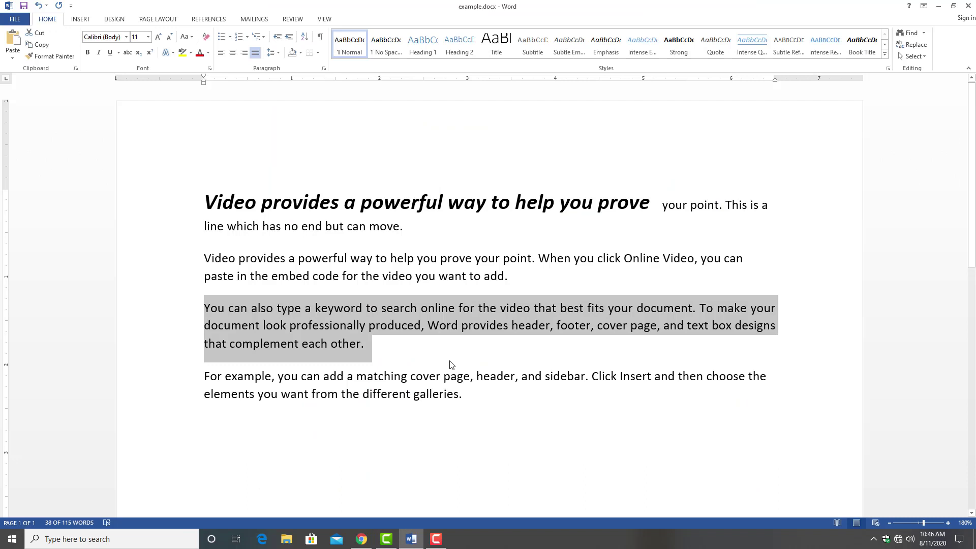
Add a 'List' line, then Apple, Mango and Orange on separate lines below it
left_click(471, 391)
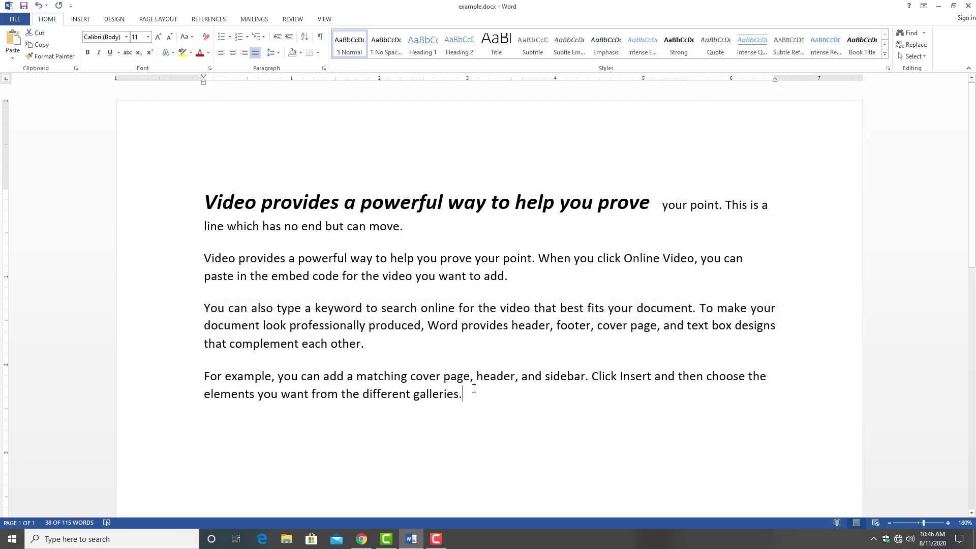
key("Return")
key("Return")
type("List")
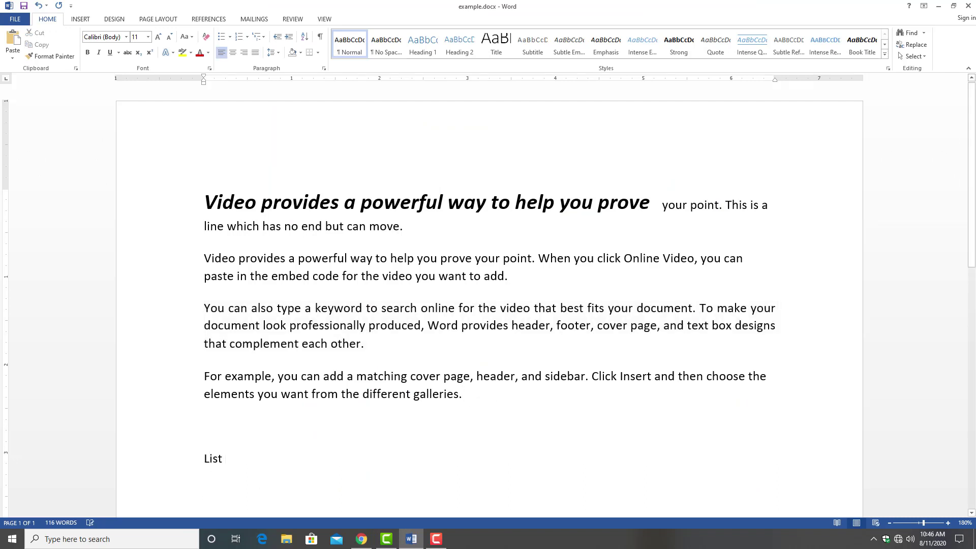
key("Return")
type("Apple")
key("Return")
type("Amn")
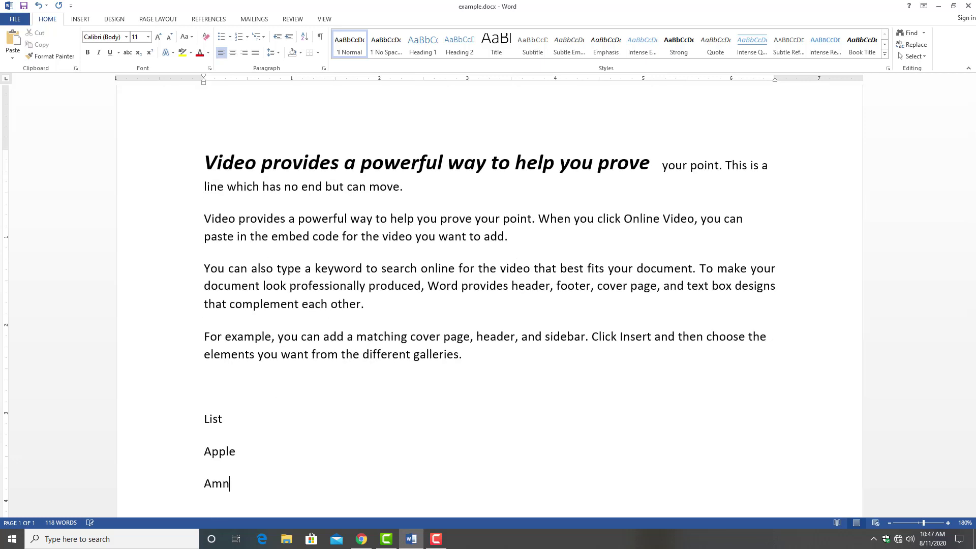
key("BackSpace")
key("BackSpace")
key("BackSpace")
type("Ma")
key("BackSpace")
key("BackSpace")
key("Return")
type("Mang")
type("o")
key("Return")
type("Ora")
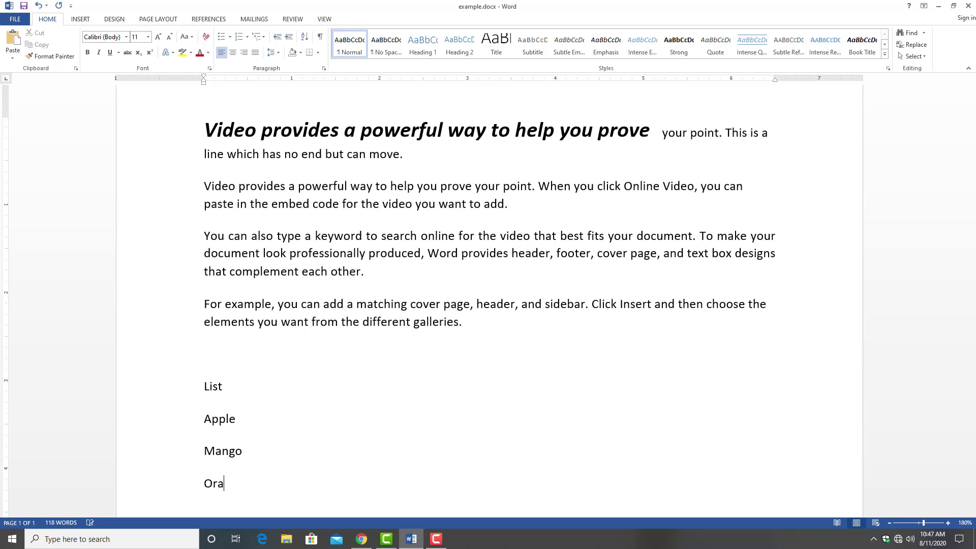
type("nge")
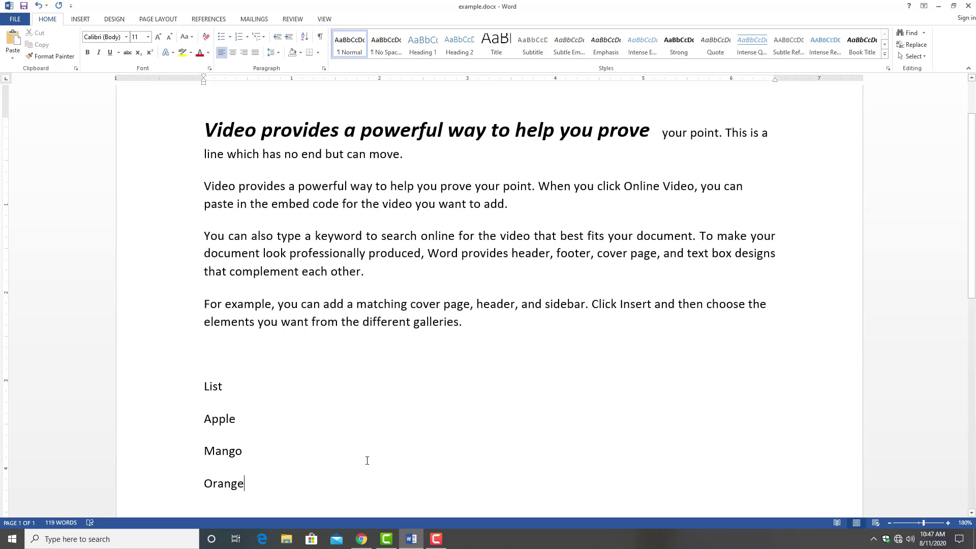
Format the Apple, Mango and Orange lines as an A, B, C lettered list, ending after Orange
left_click_drag(264, 490, 200, 419)
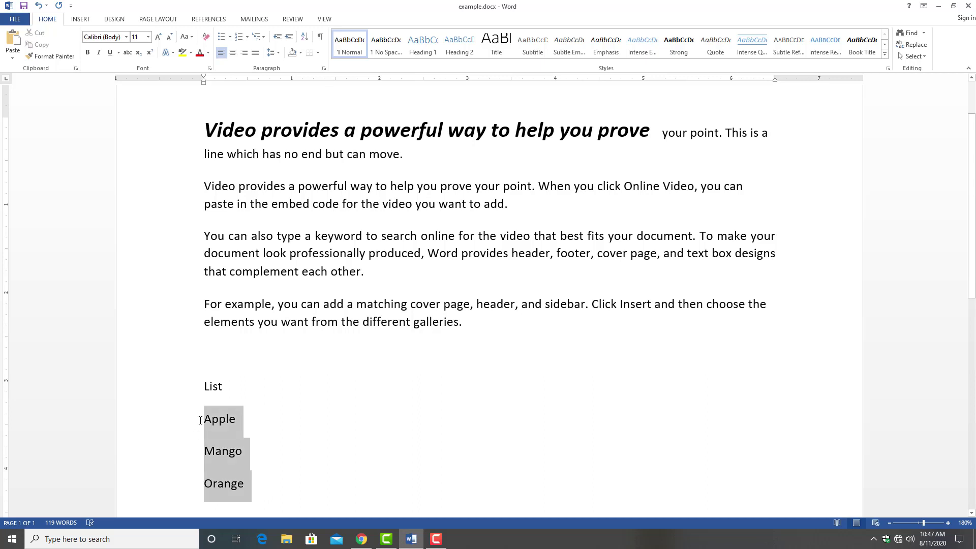
left_click(230, 37)
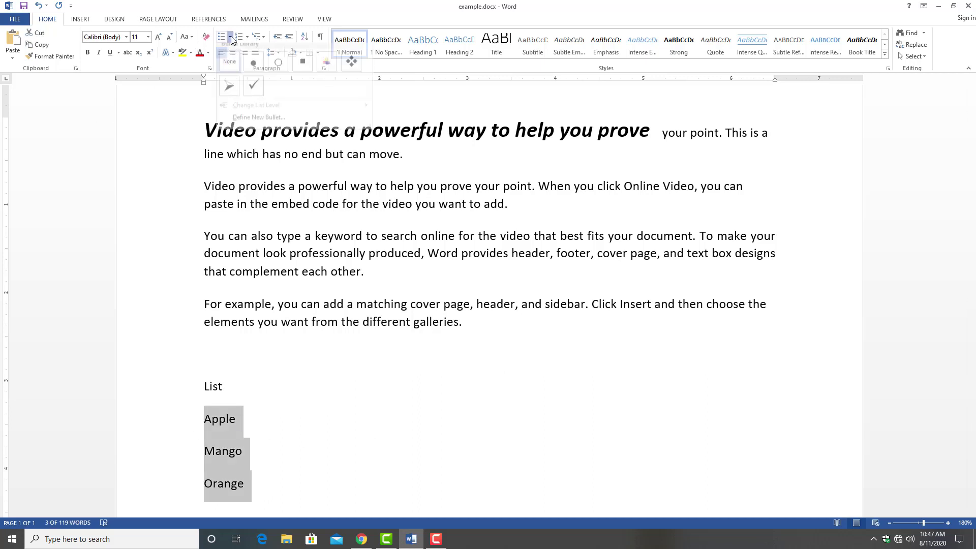
left_click(254, 62)
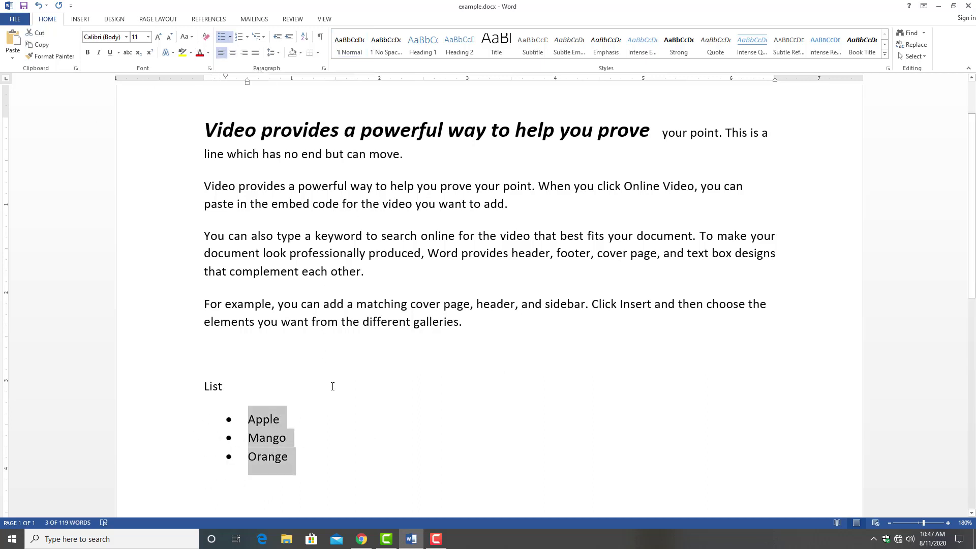
left_click(239, 36)
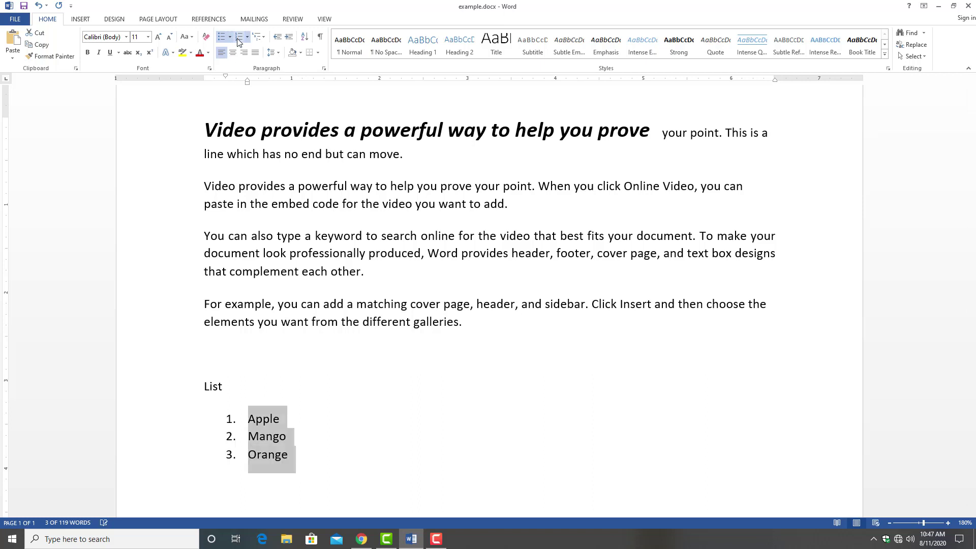
left_click(247, 37)
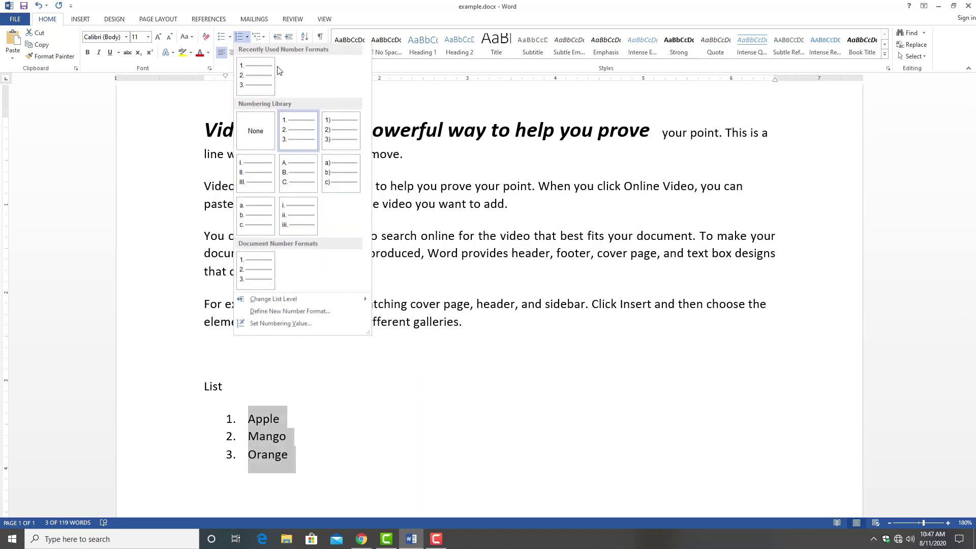
left_click(294, 187)
left_click(308, 456)
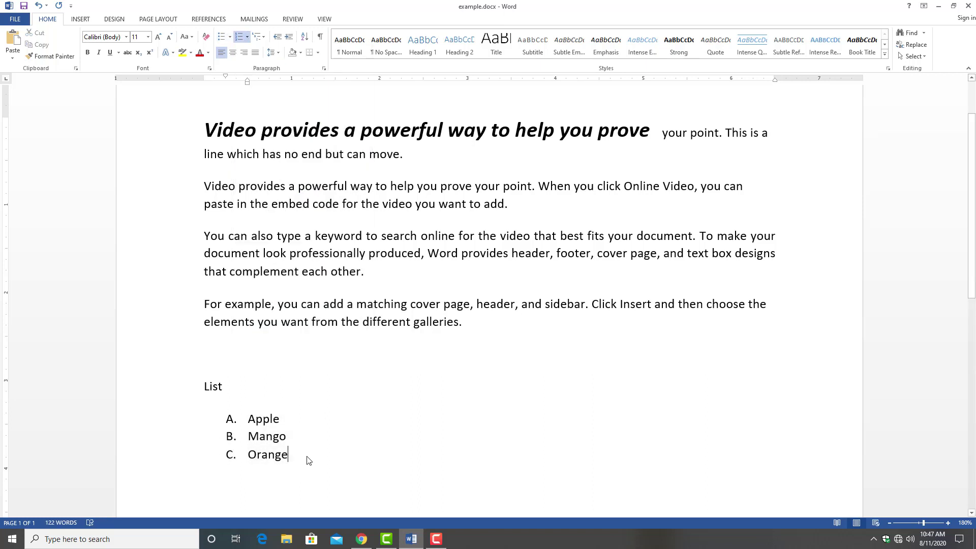
key("Return")
key("Return")
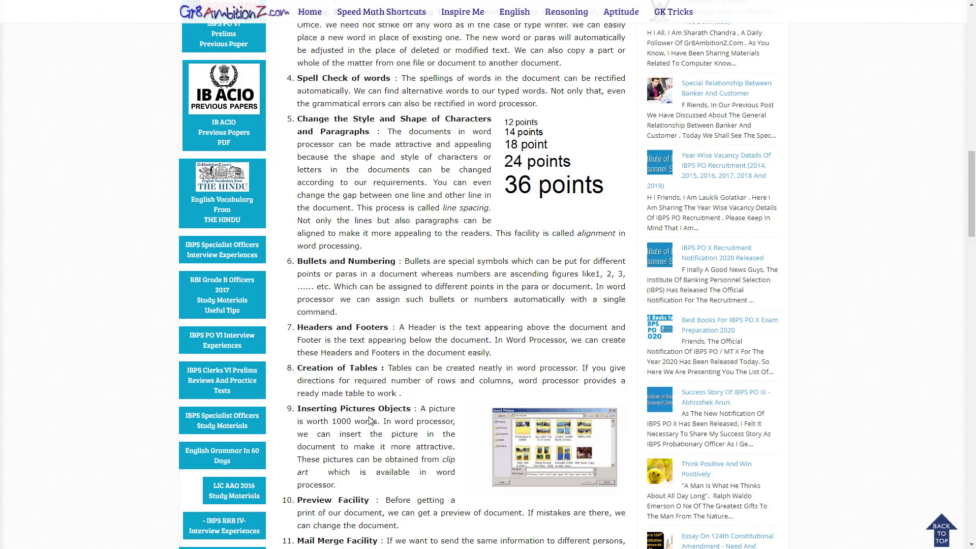
key("alt+Tab")
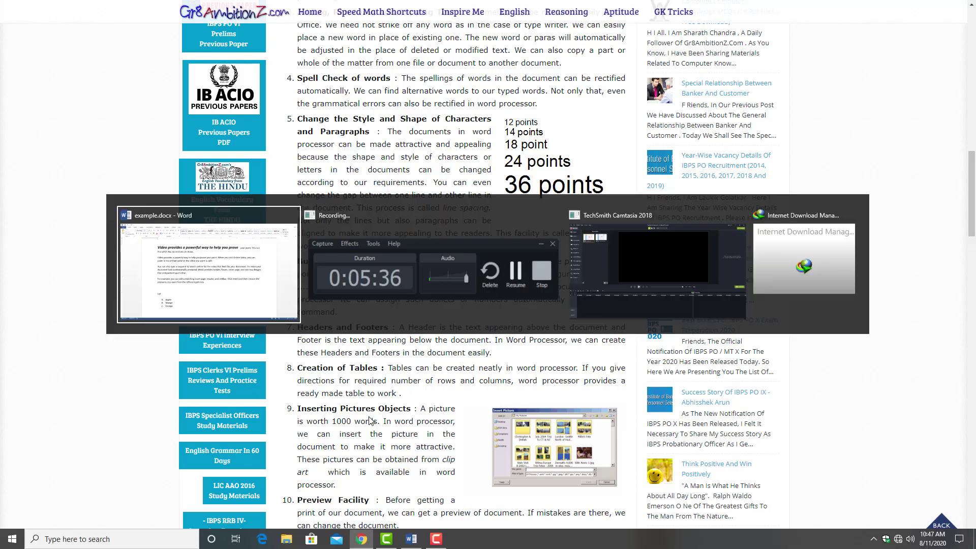
Edit the page header, clearing the test text so it reads Title
scroll(388, 394, "up", 2)
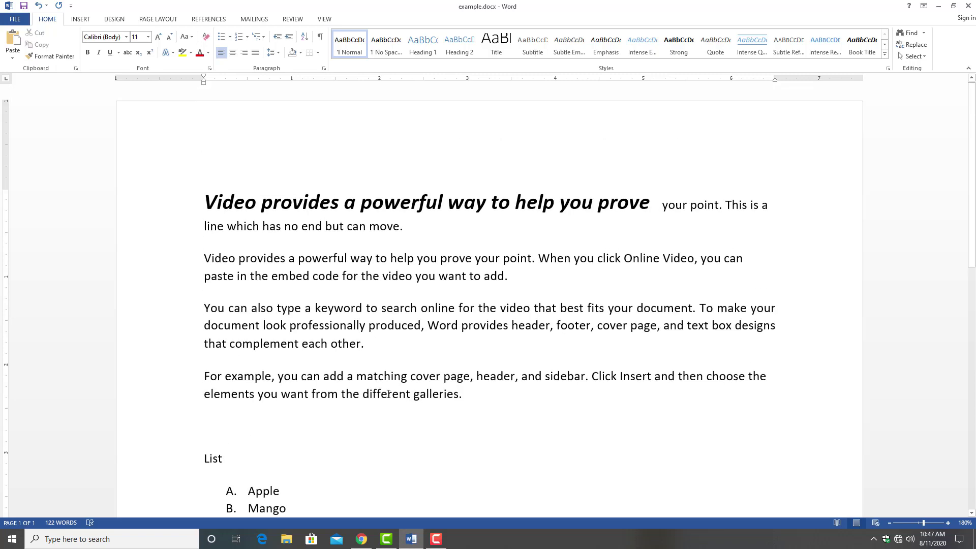
left_click(80, 19)
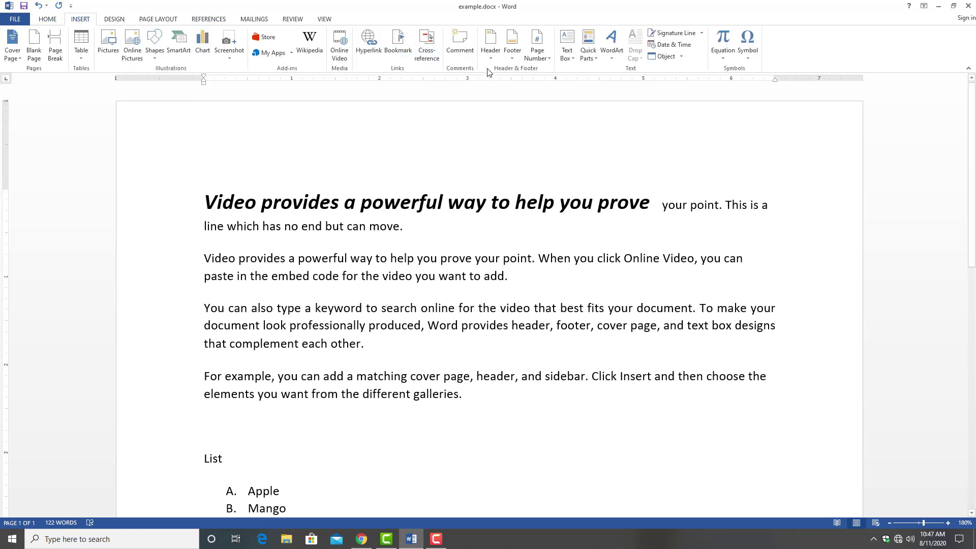
double_click(379, 137)
scroll(356, 141, "down", 2)
scroll(361, 144, "down", 5)
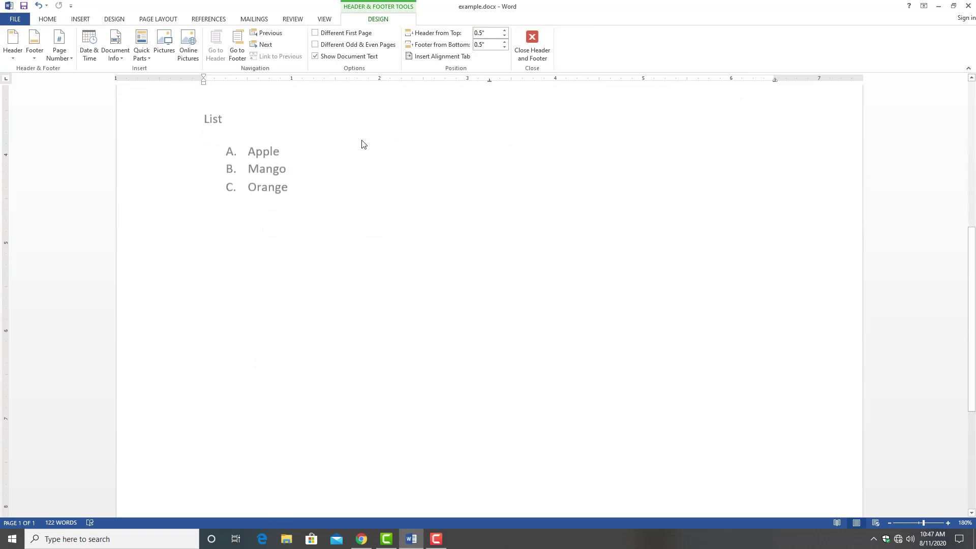
scroll(361, 203, "down", 3)
scroll(311, 444, "up", 3)
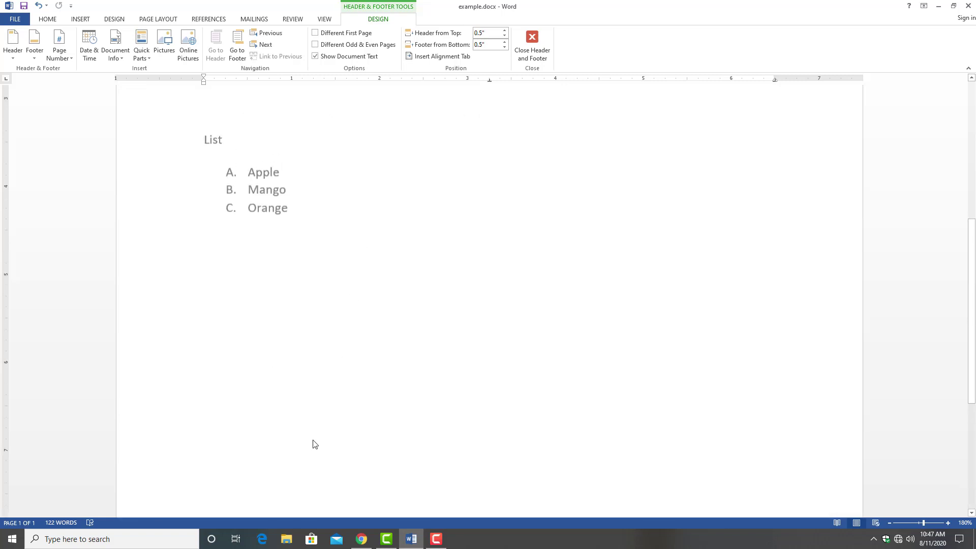
scroll(311, 444, "up", 4)
scroll(312, 445, "up", 3)
type("f")
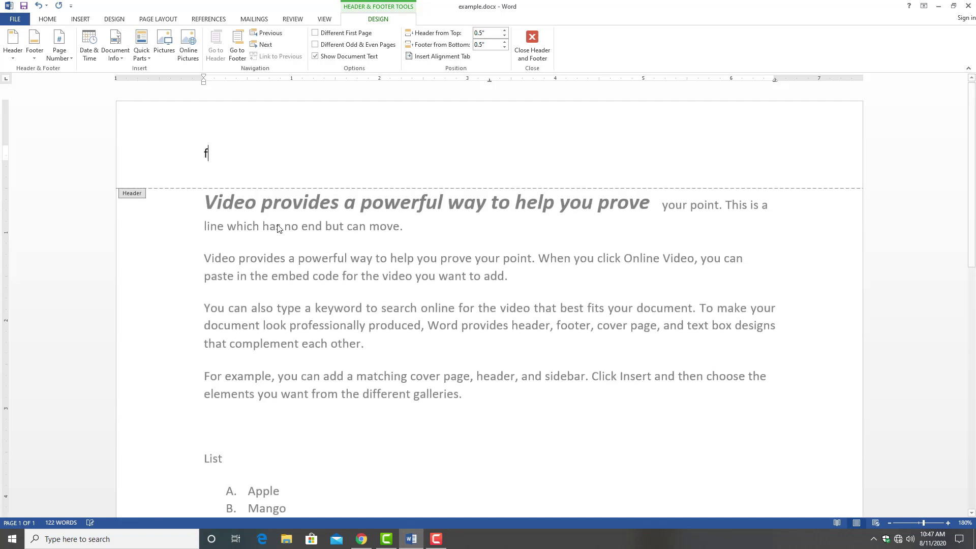
type("sdfsdfsd")
key("BackSpace")
key("BackSpace")
key("BackSpace")
key("BackSpace")
key("BackSpace")
key("BackSpace")
key("BackSpace")
key("BackSpace")
Scroll down to the footer area at the bottom of the page
scroll(365, 366, "down", 5)
scroll(364, 366, "down", 7)
scroll(365, 366, "up", 4)
scroll(365, 366, "up", 7)
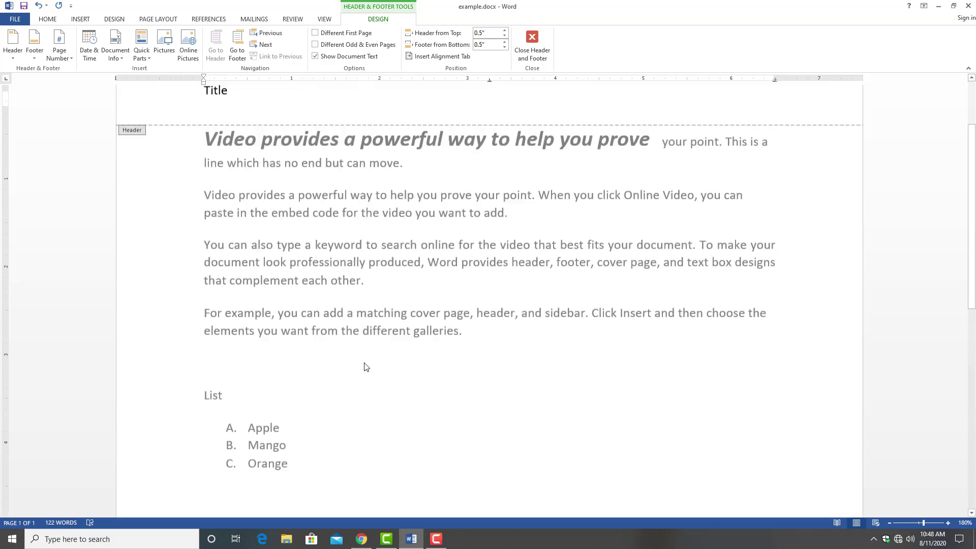
scroll(365, 366, "up", 1)
scroll(227, 284, "down", 3)
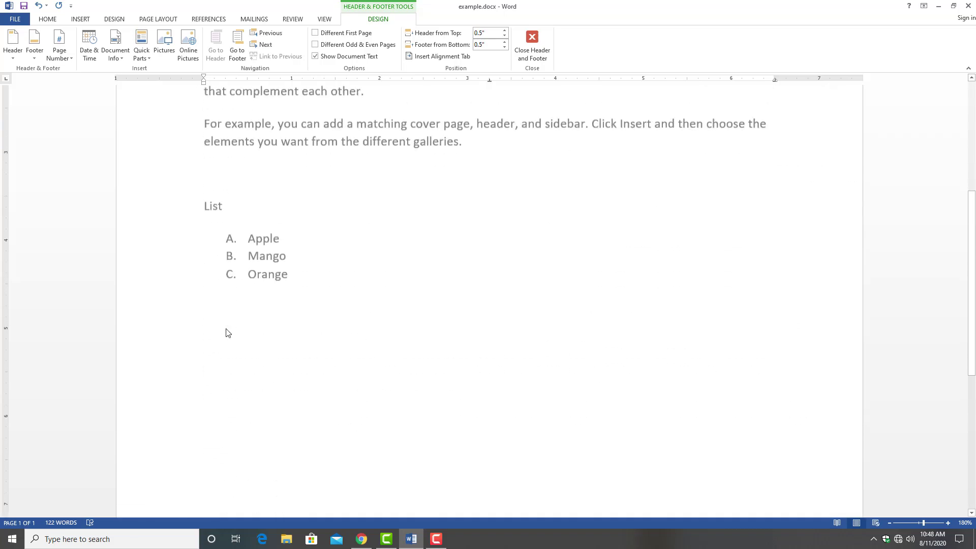
scroll(224, 331, "down", 5)
scroll(228, 384, "down", 1)
From the footer, insert a 'Page | 1' page number in the page margin
left_click(218, 443)
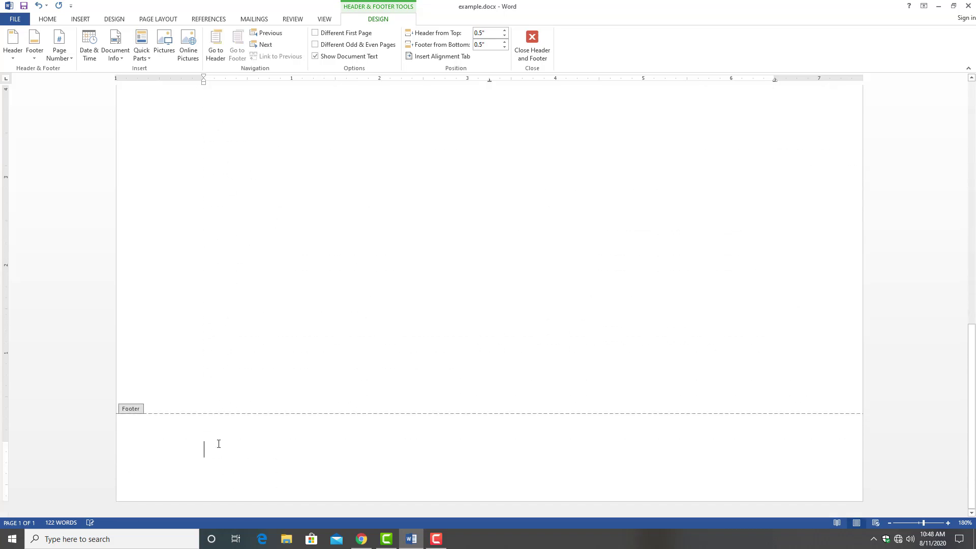
left_click(67, 60)
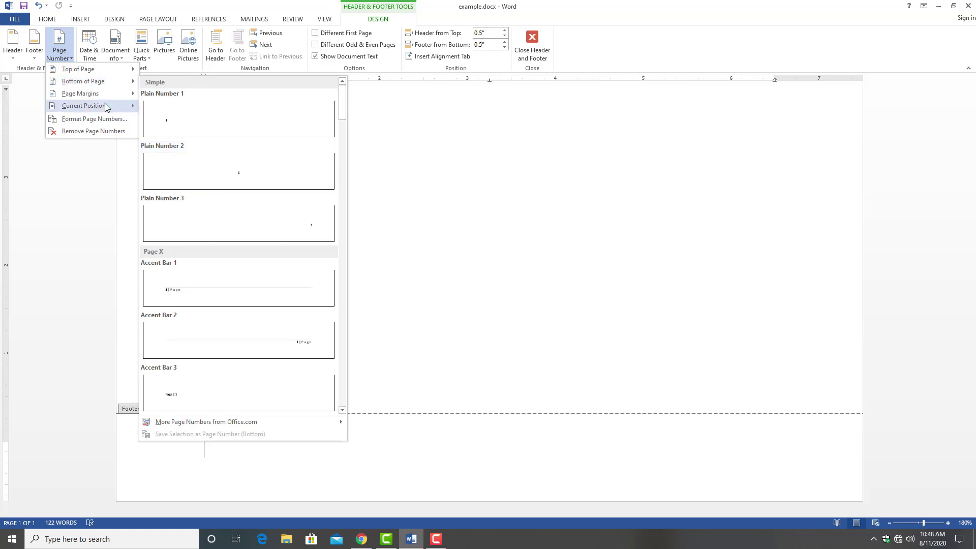
left_click(174, 150)
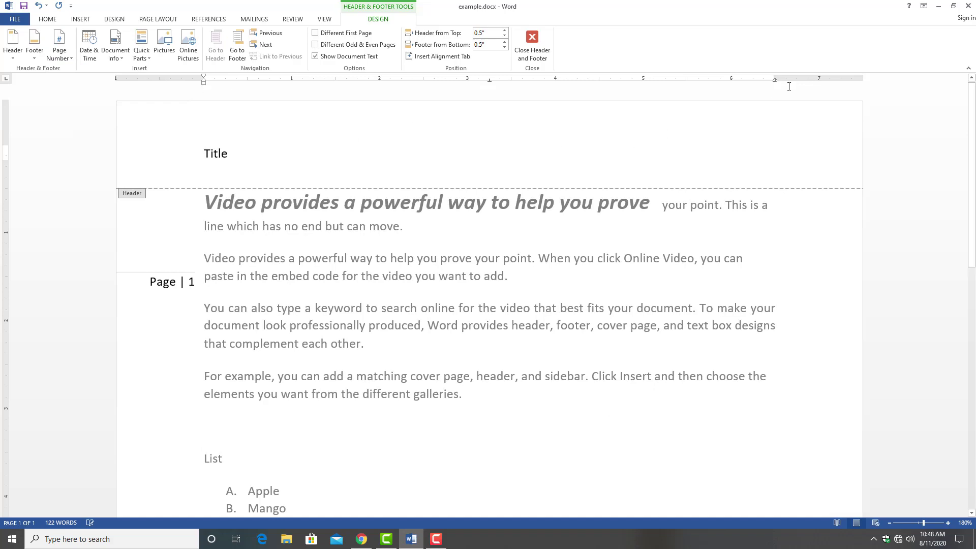
Leave header and footer editing and insert a page break to start page 2
scroll(305, 412, "down", 5)
scroll(305, 413, "down", 4)
double_click(305, 413)
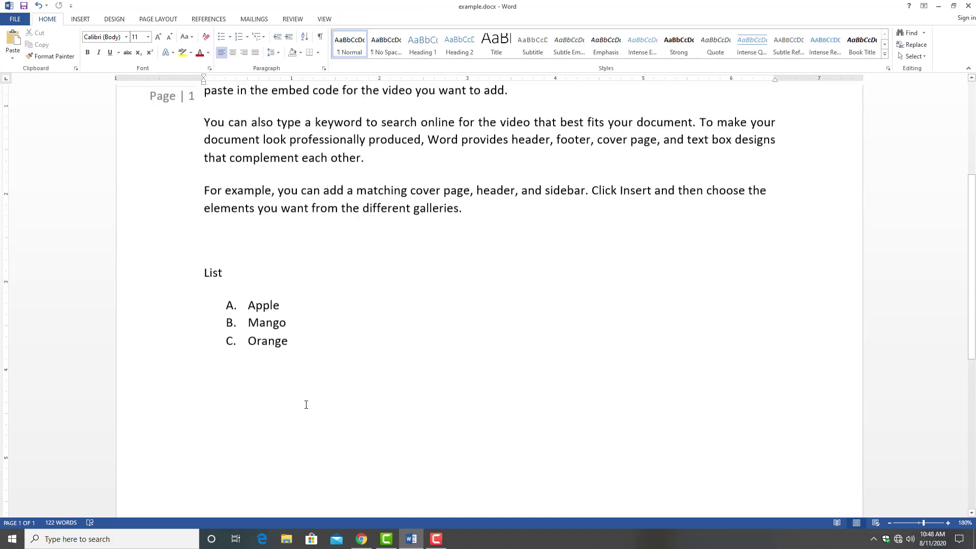
key("ctrl+Return")
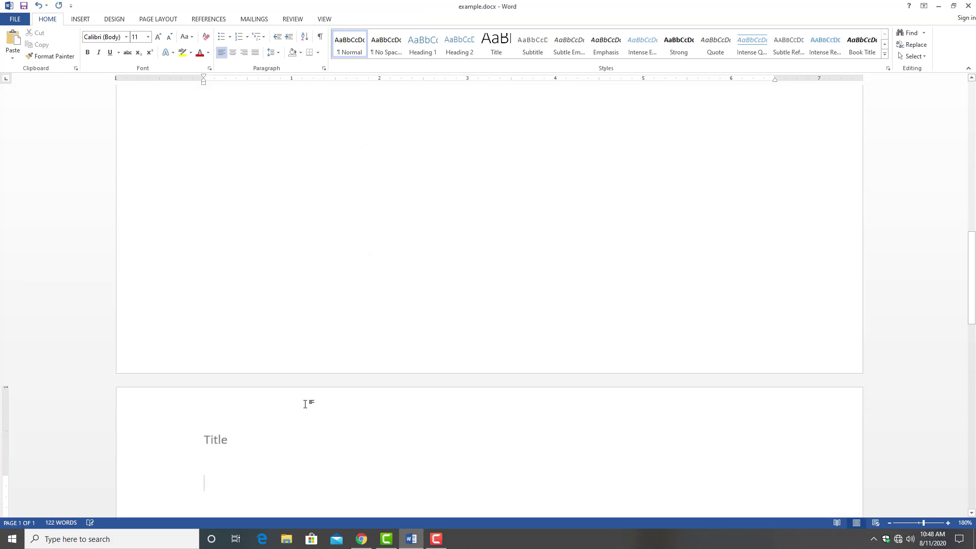
Glance at the word processor article in Chrome, then return to Word
scroll(245, 258, "down", 4)
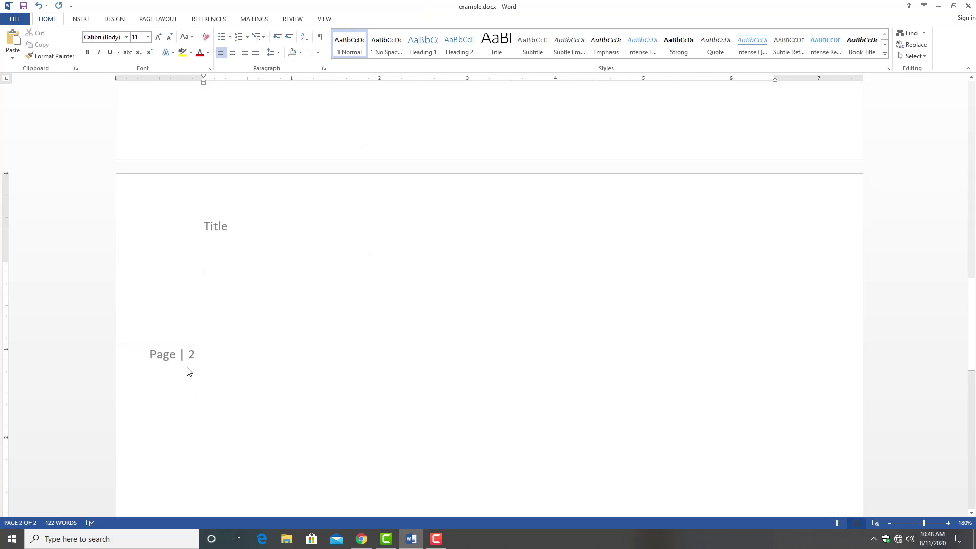
left_click(361, 539)
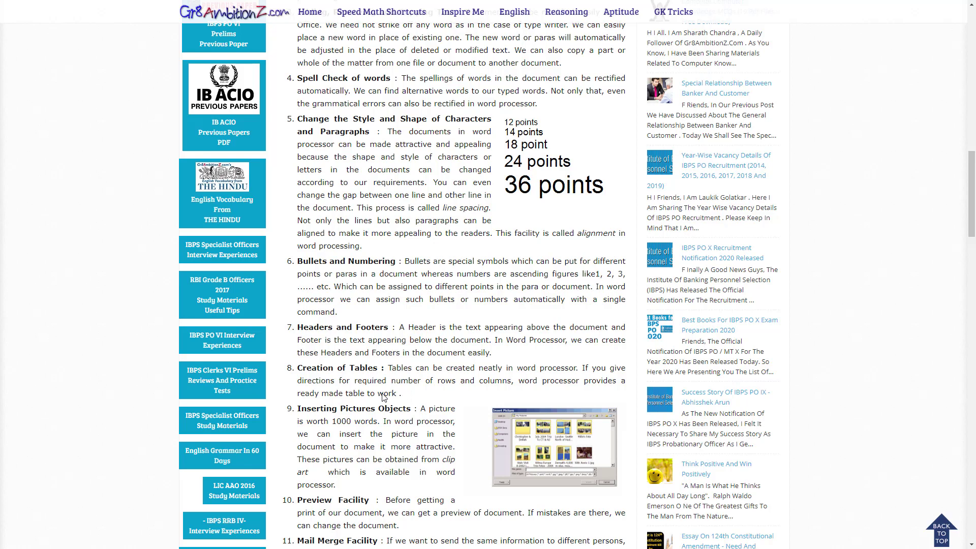
key("alt+Tab")
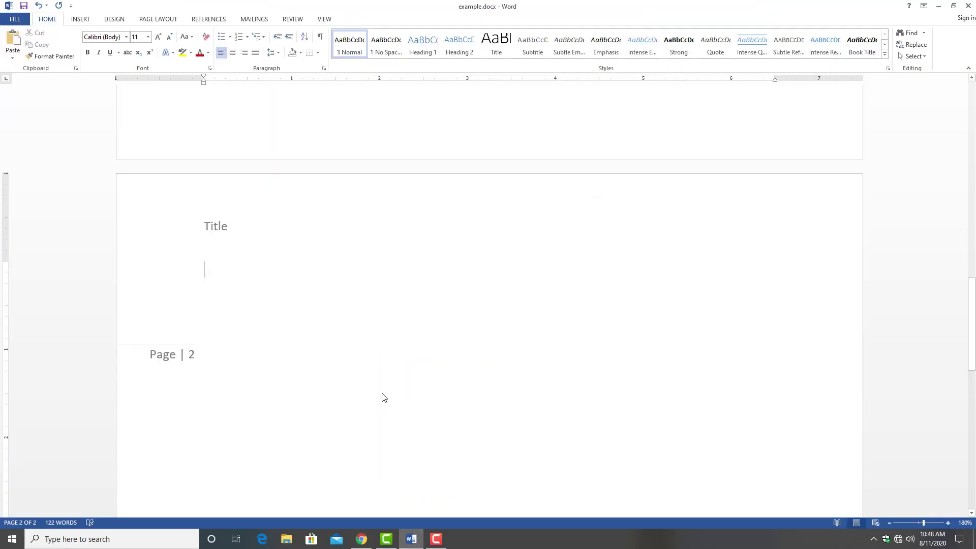
Insert a 5-column, 2-row table via the Insert Table dialog, then undo it
left_click(79, 22)
left_click(88, 57)
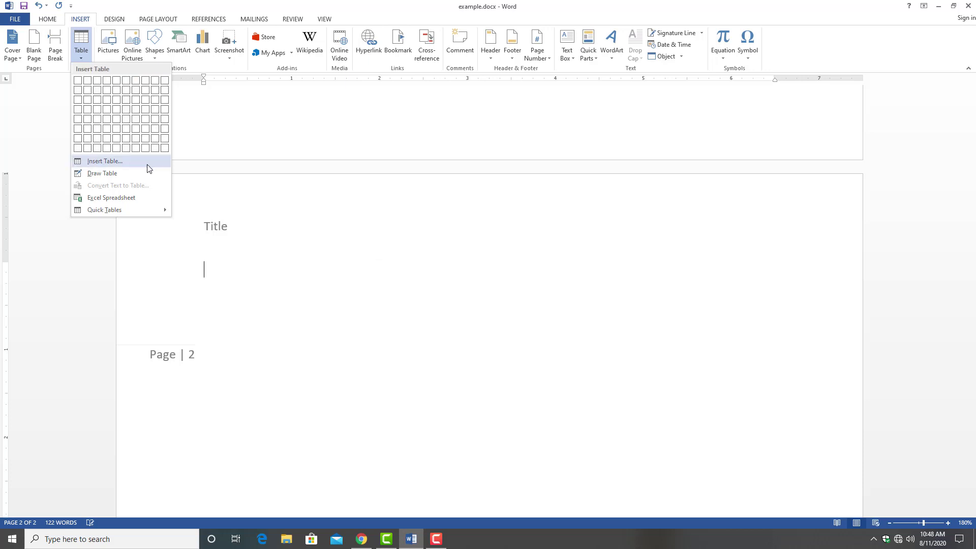
left_click(147, 163)
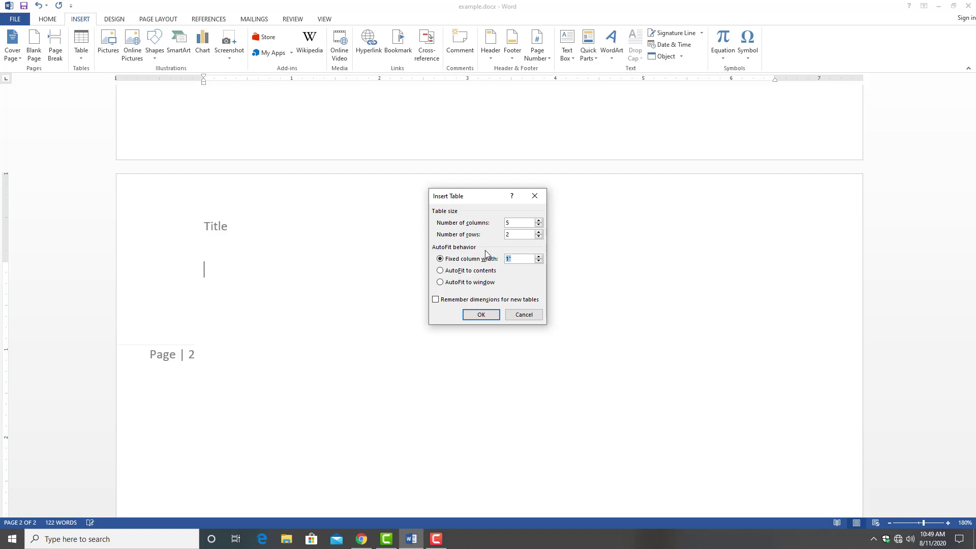
left_click(470, 316)
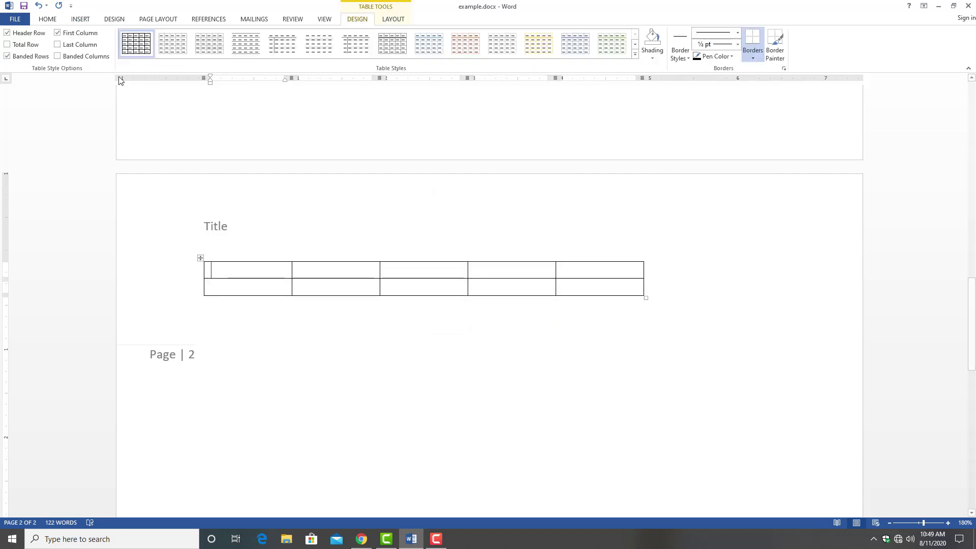
key("ctrl+z")
left_click(80, 18)
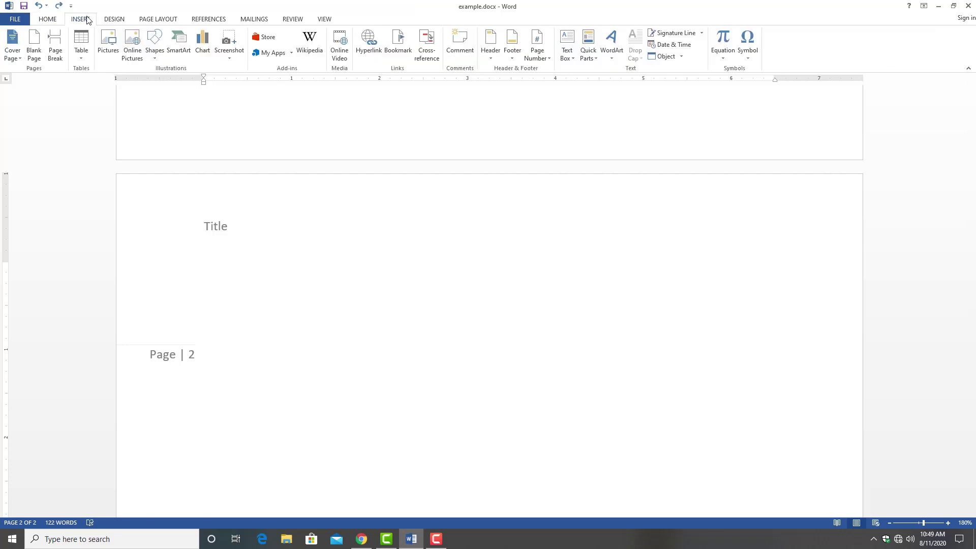
left_click(82, 44)
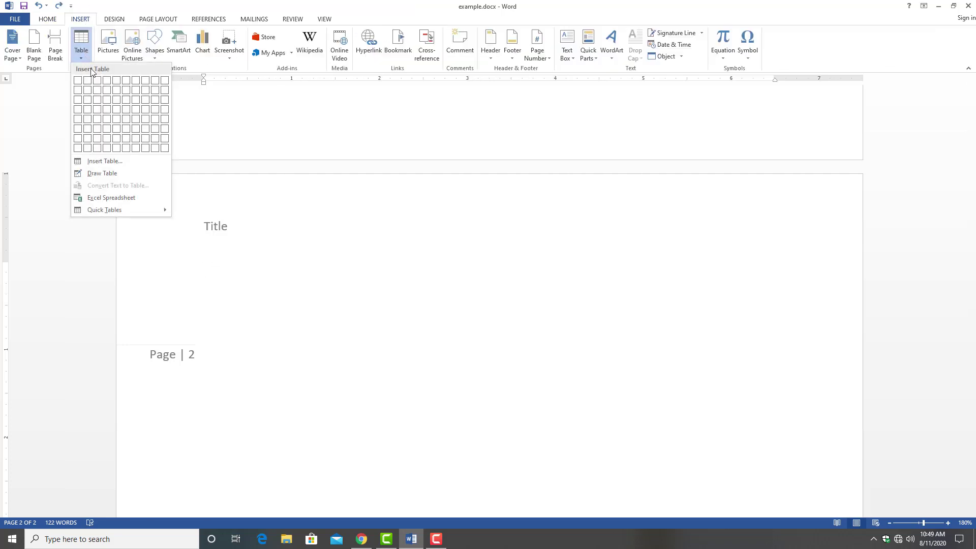
left_click(111, 161)
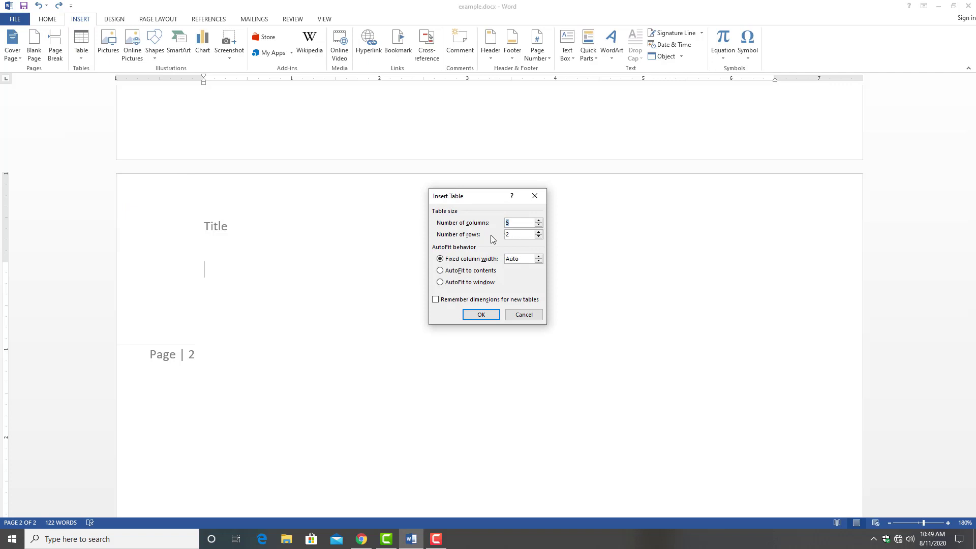
left_click(471, 272)
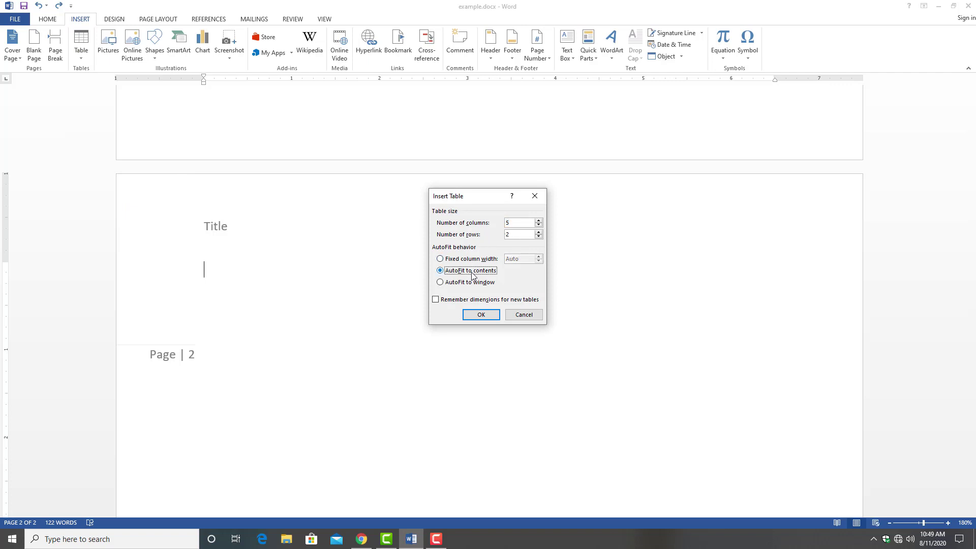
left_click(482, 315)
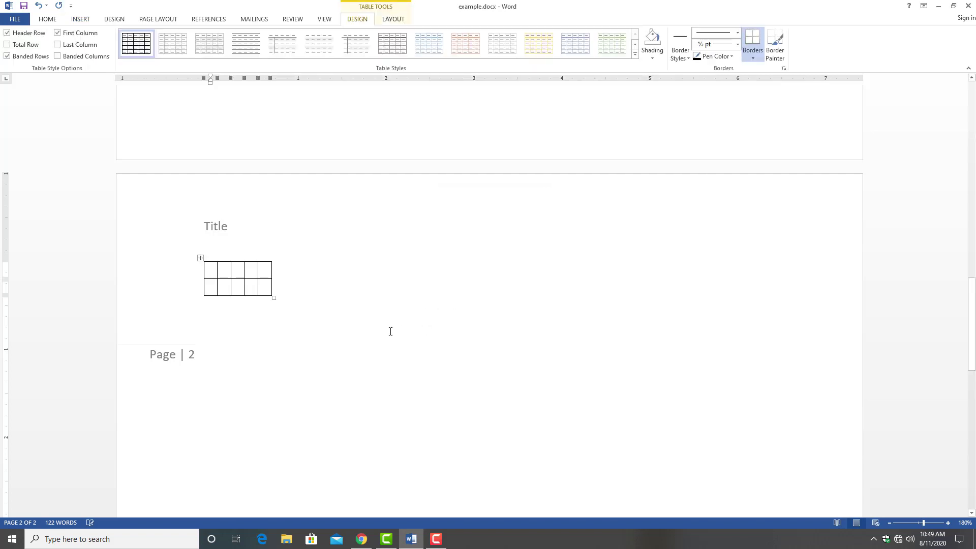
type("fsdfsdfsdf")
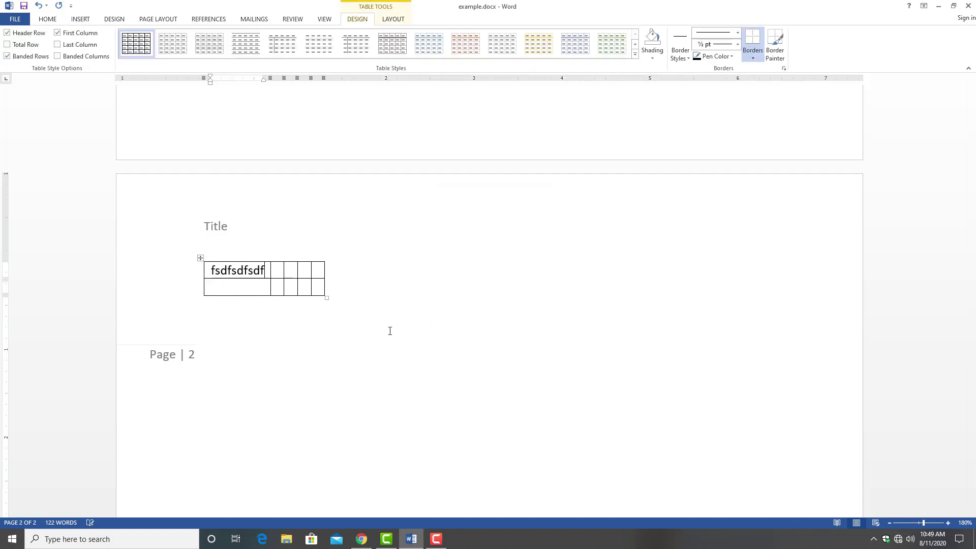
type("sdfsdf")
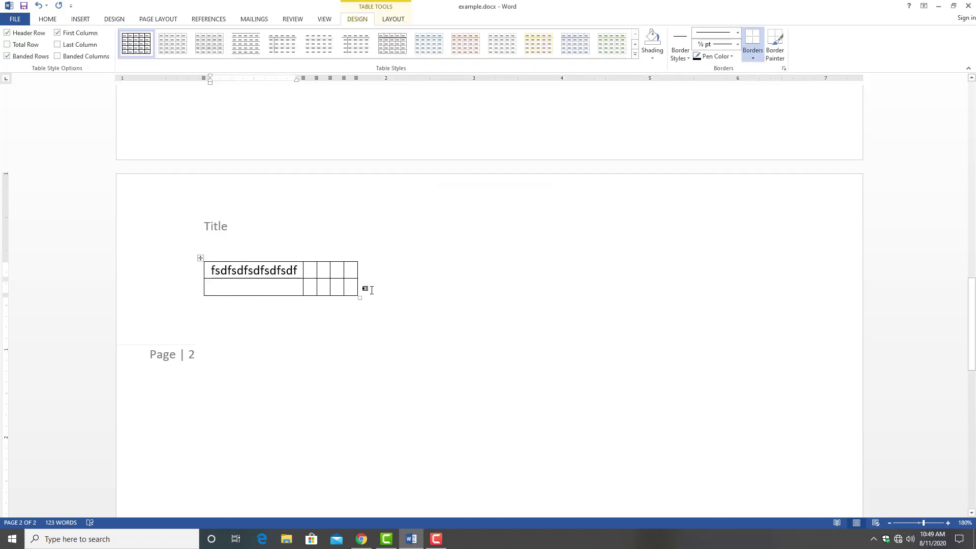
left_click(371, 289)
key("Return")
key("Return")
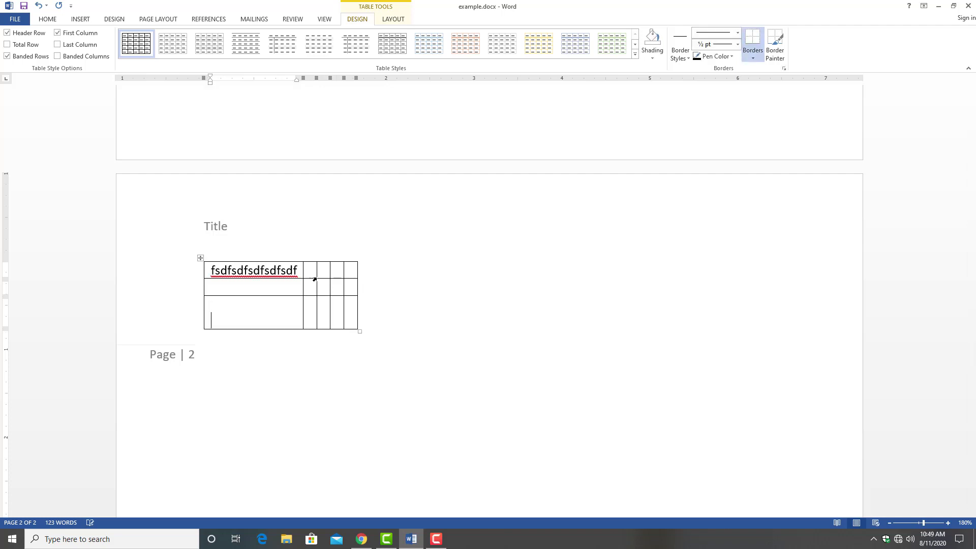
left_click(201, 259)
key("BackSpace")
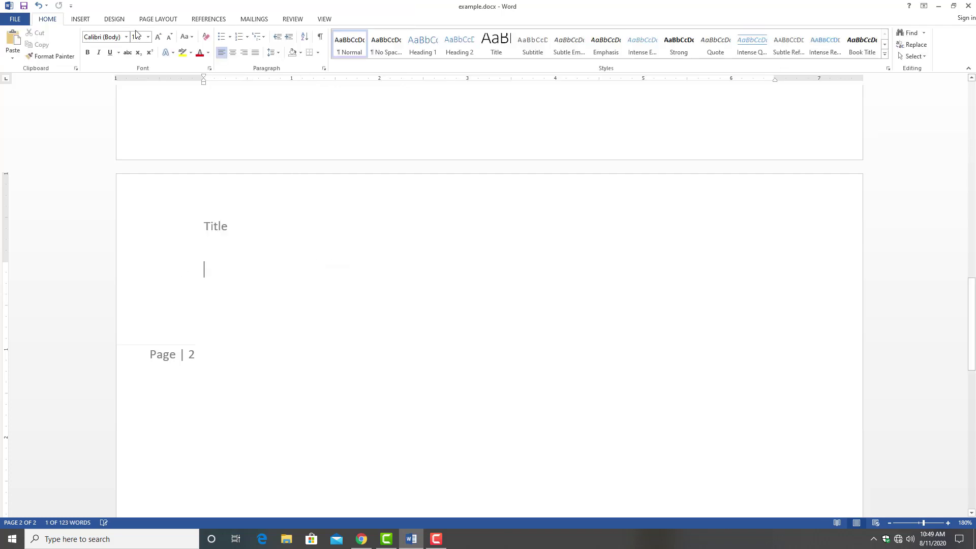
left_click(79, 22)
left_click(82, 43)
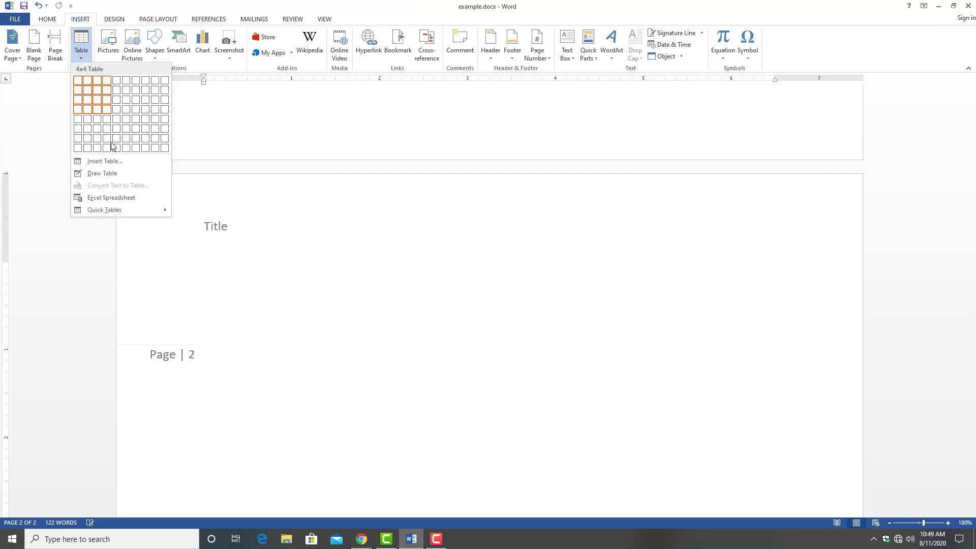
left_click(102, 161)
left_click(490, 283)
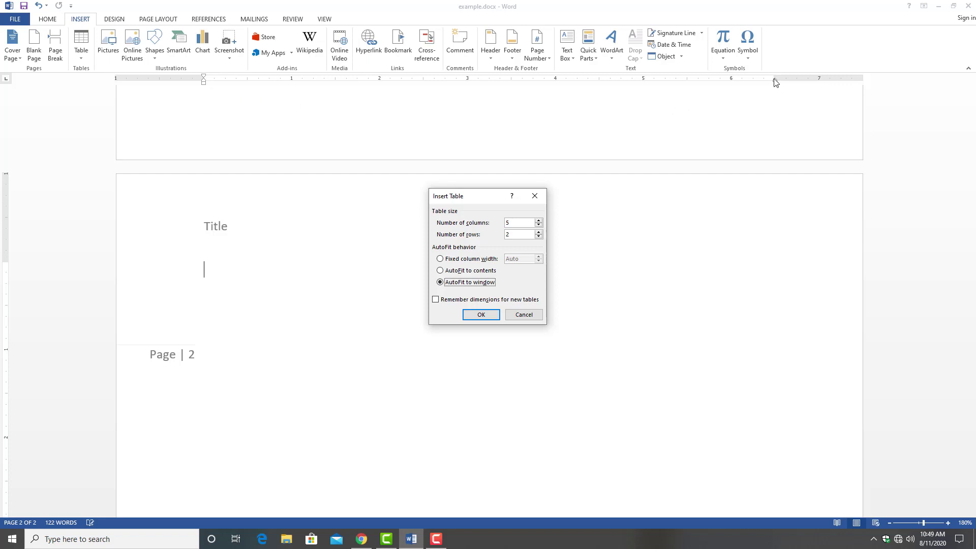
left_click(480, 314)
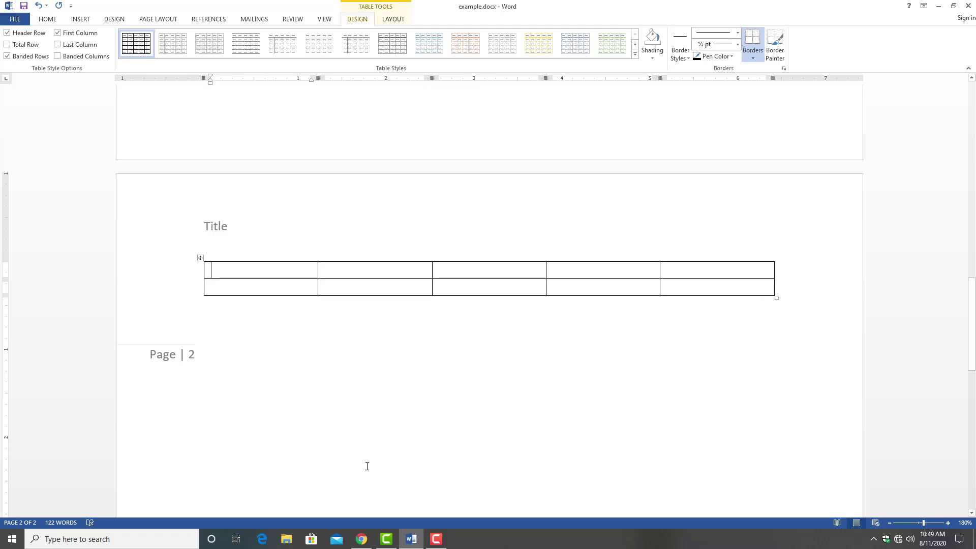
left_click(361, 539)
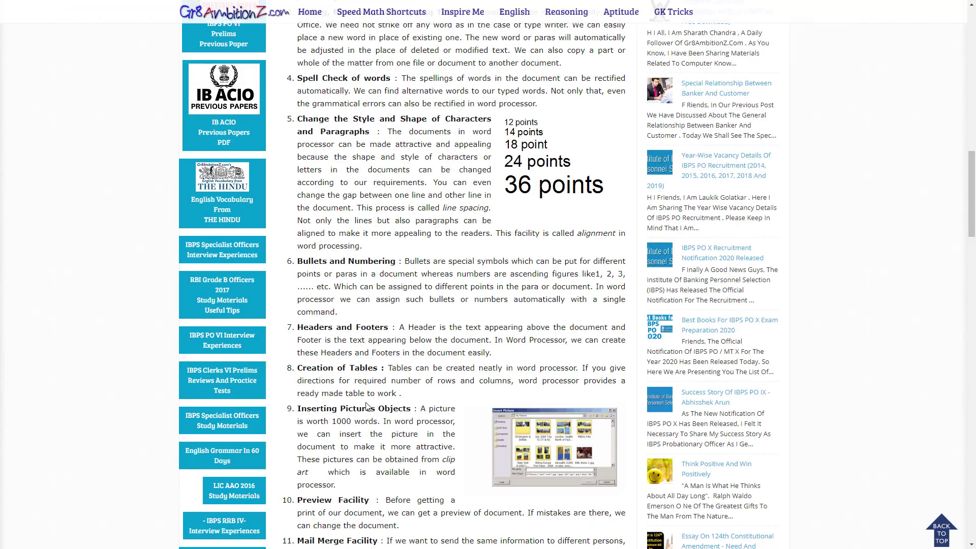
scroll(365, 404, "down", 2)
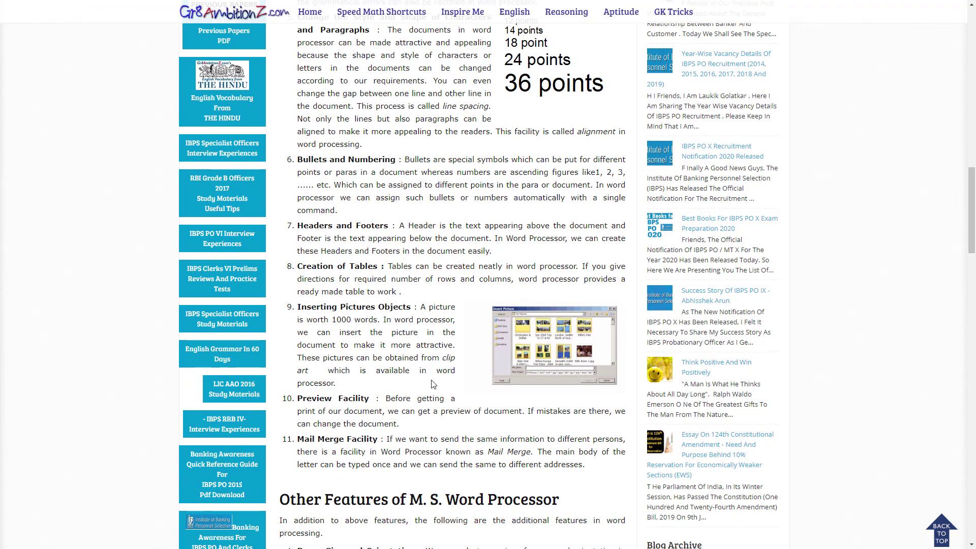
left_click(412, 538)
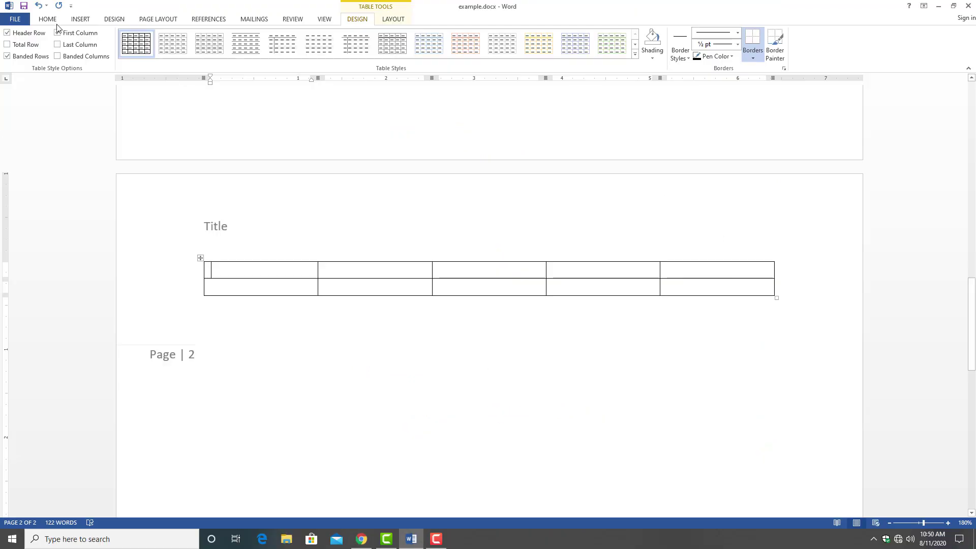
Insert the iPhone PNG from PICS ASSETS into the table and crop its right side
left_click(82, 19)
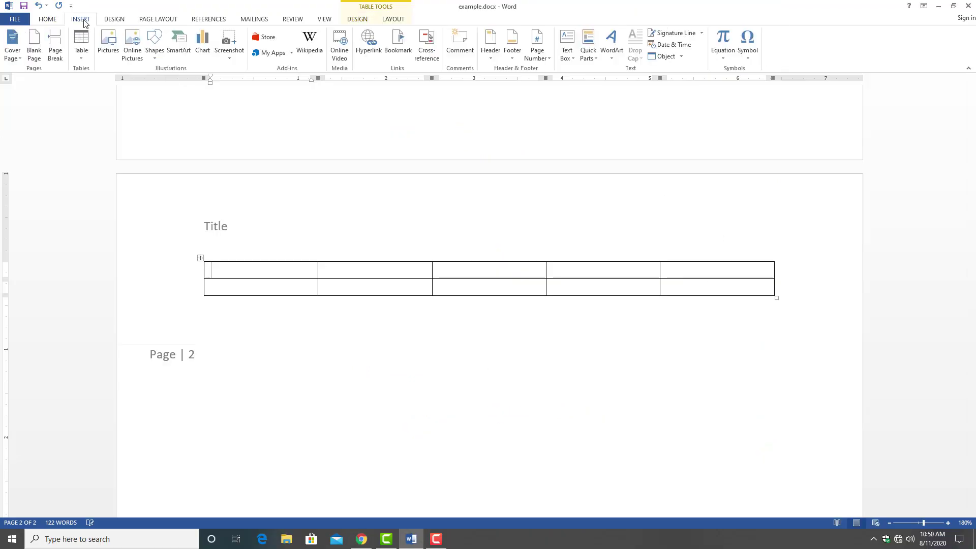
left_click(111, 58)
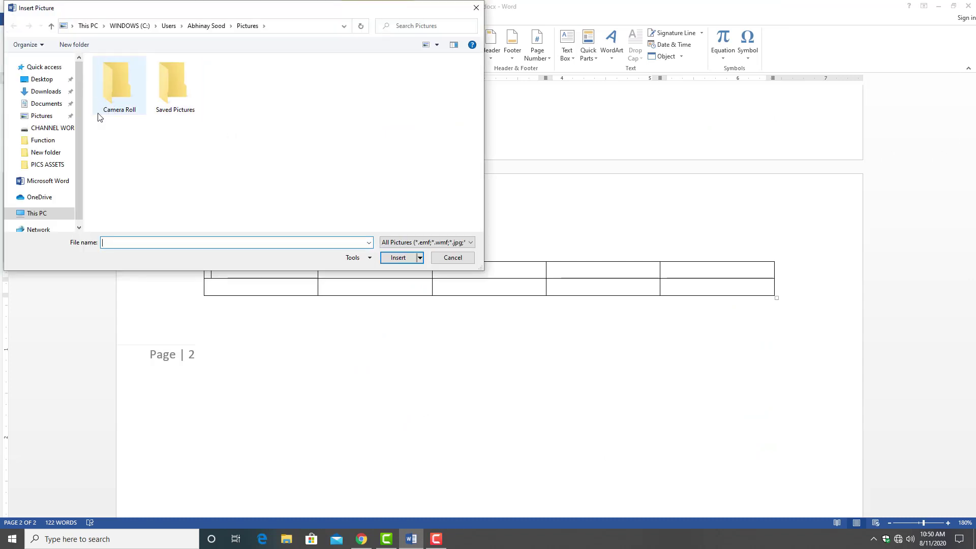
left_click(51, 164)
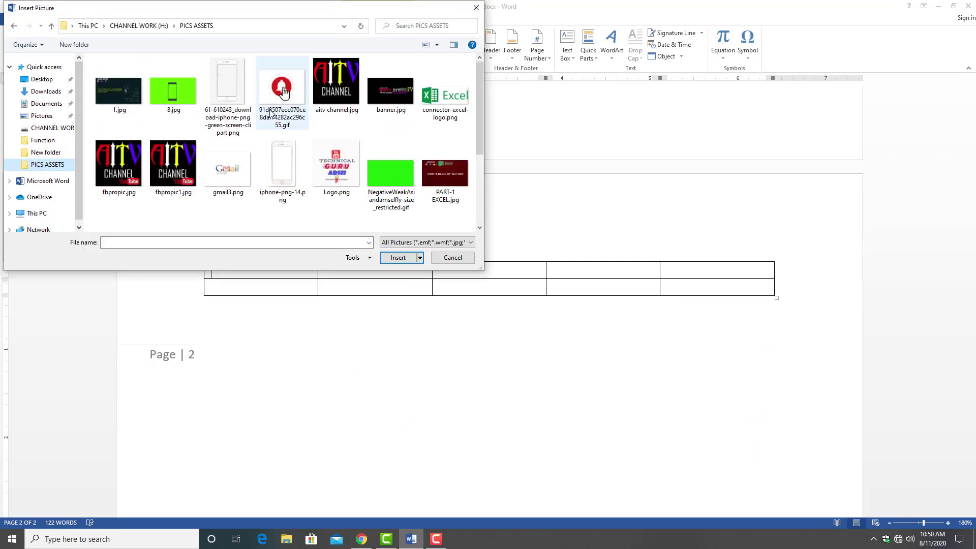
left_click(248, 103)
double_click(247, 103)
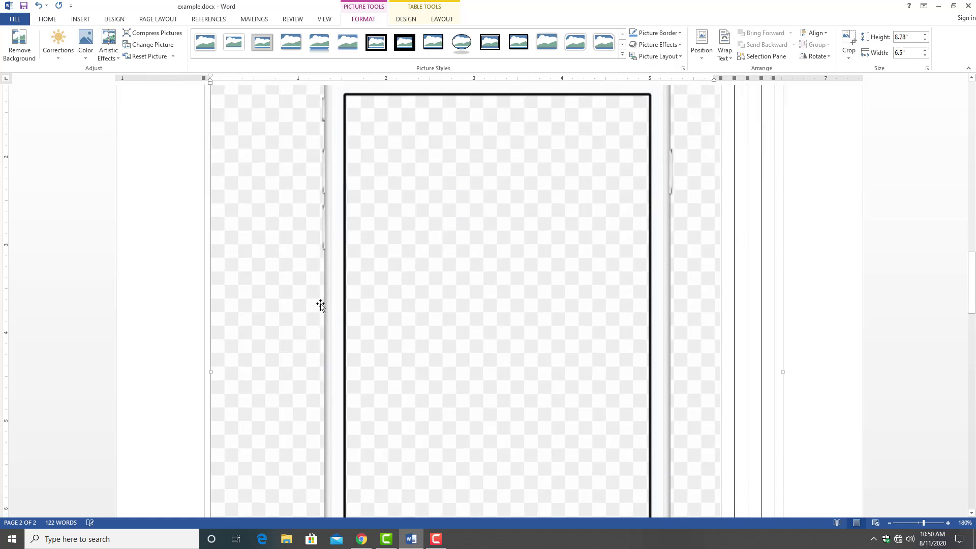
scroll(320, 304, "up", 3)
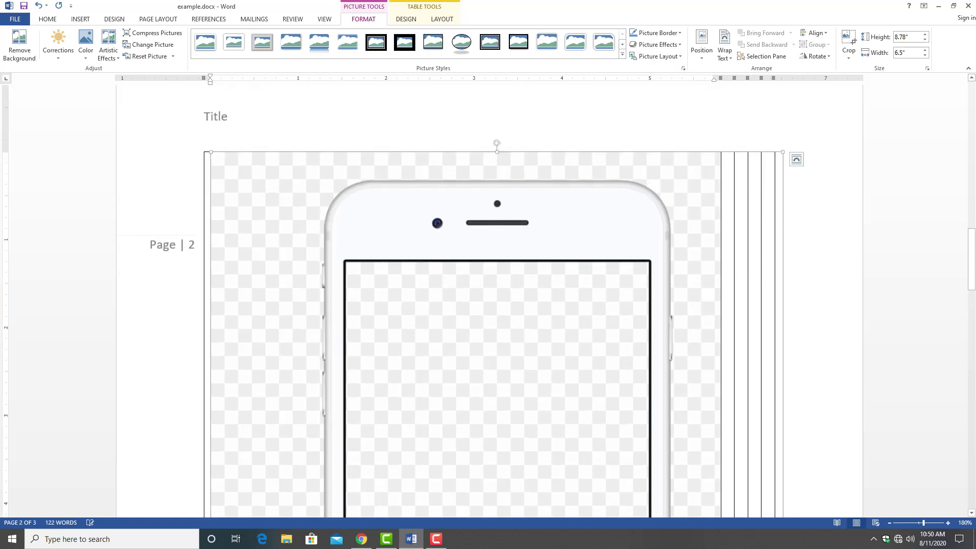
mouse_move(320, 304)
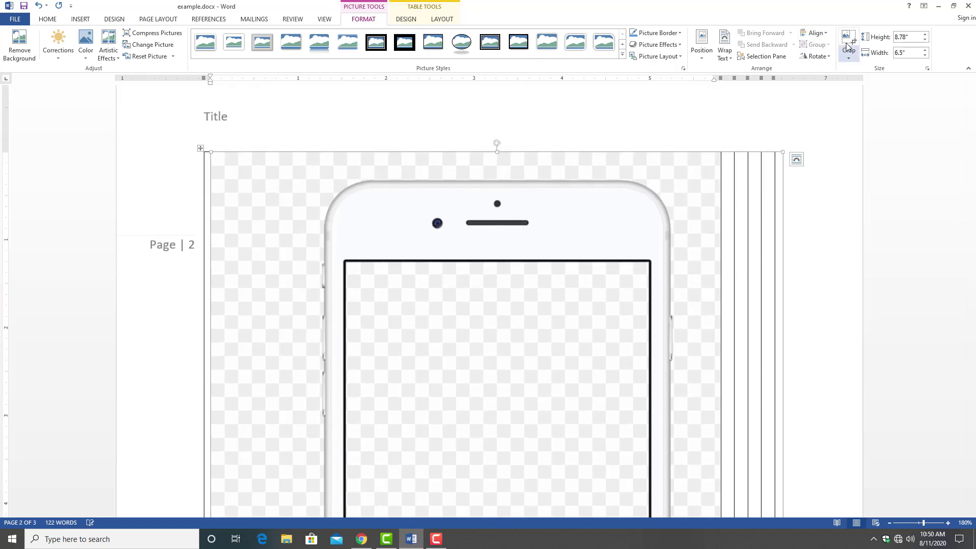
left_click(848, 45)
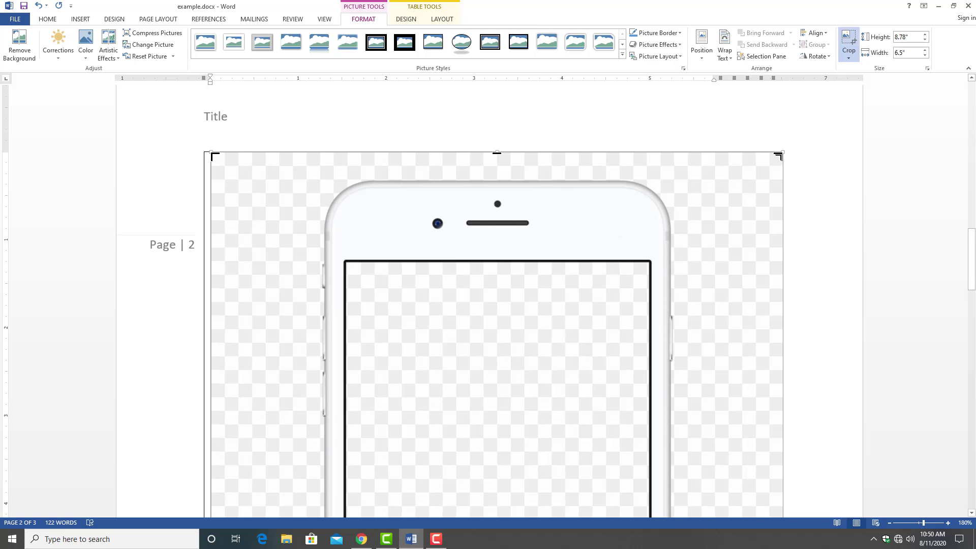
left_click_drag(649, 232, 458, 352)
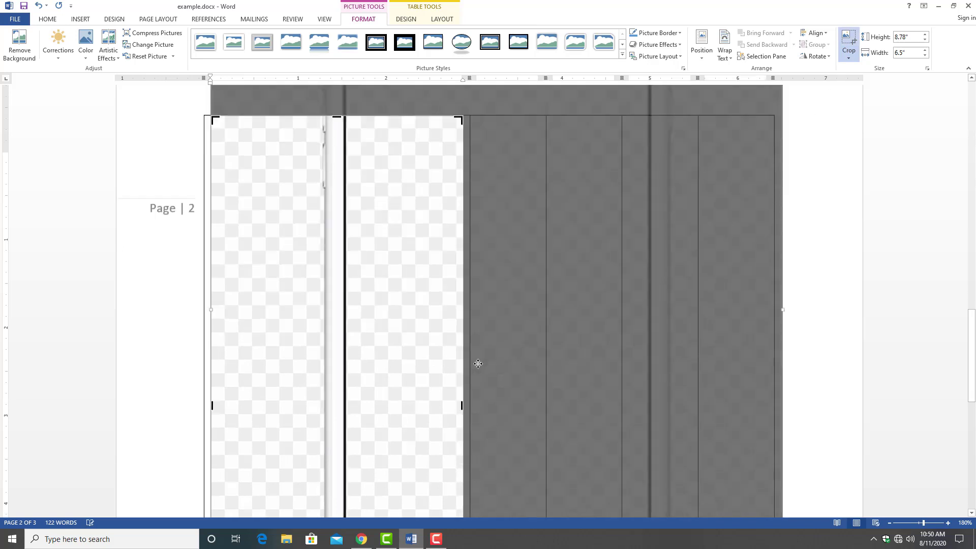
left_click(847, 45)
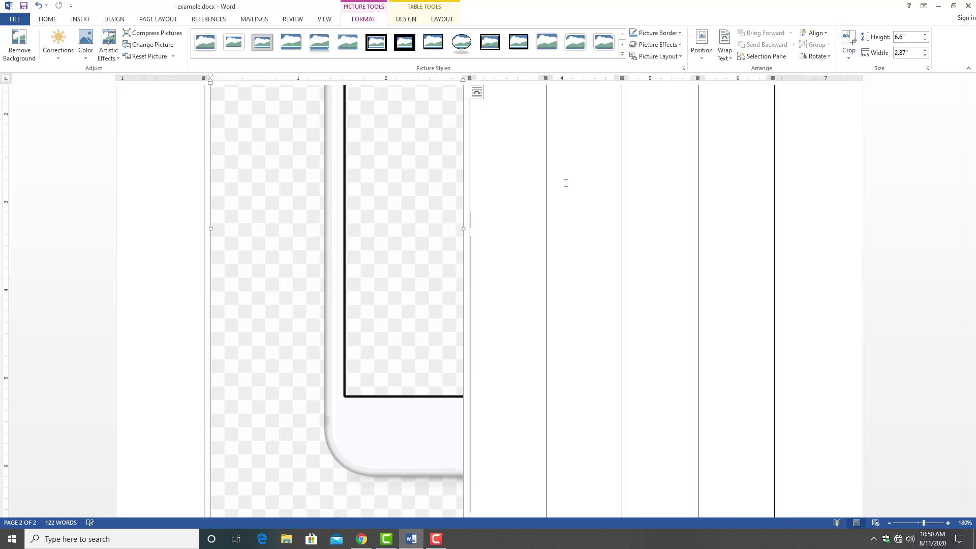
Select the whole table and delete it along with the picture
scroll(488, 331, "up", 5)
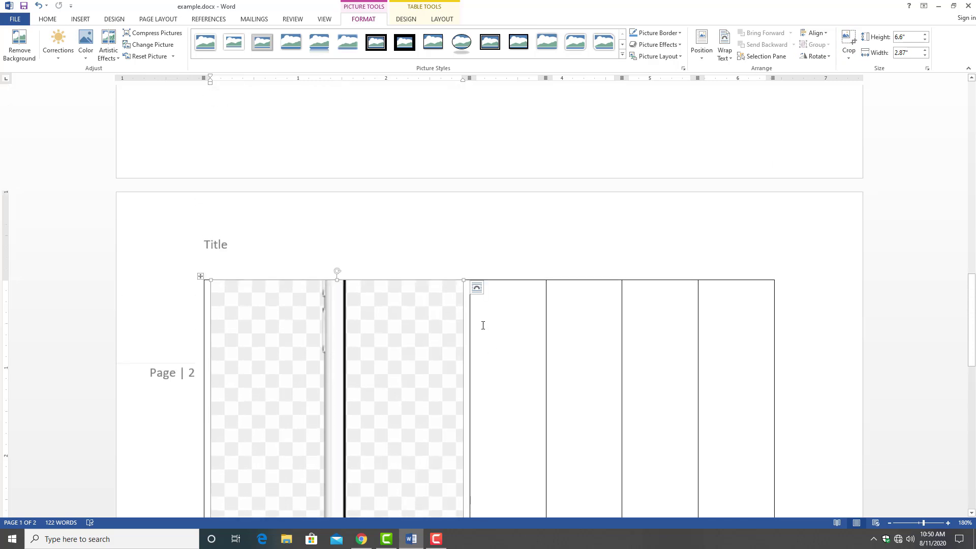
left_click(201, 276)
key("BackSpace")
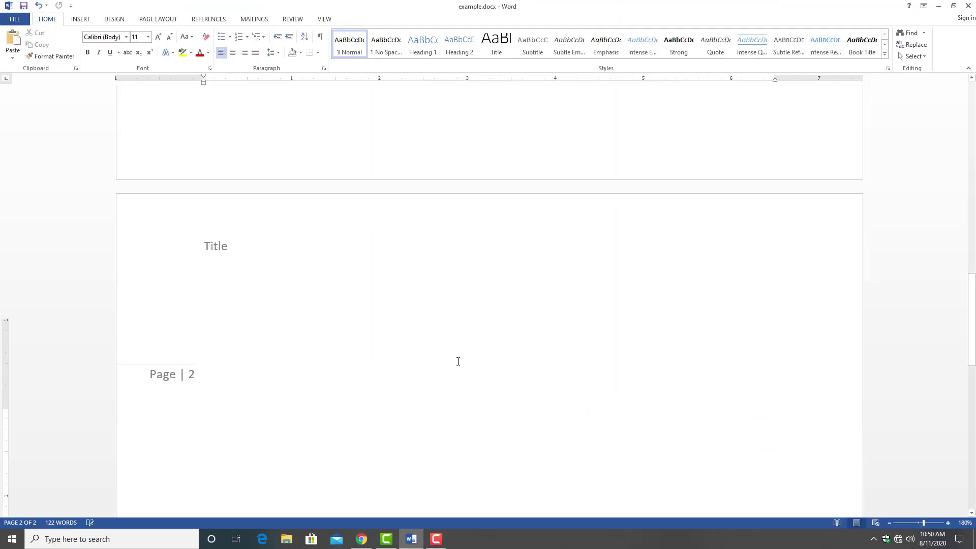
View both pages in print preview with Ctrl+P, then close it
scroll(457, 361, "up", 6)
scroll(457, 361, "up", 1)
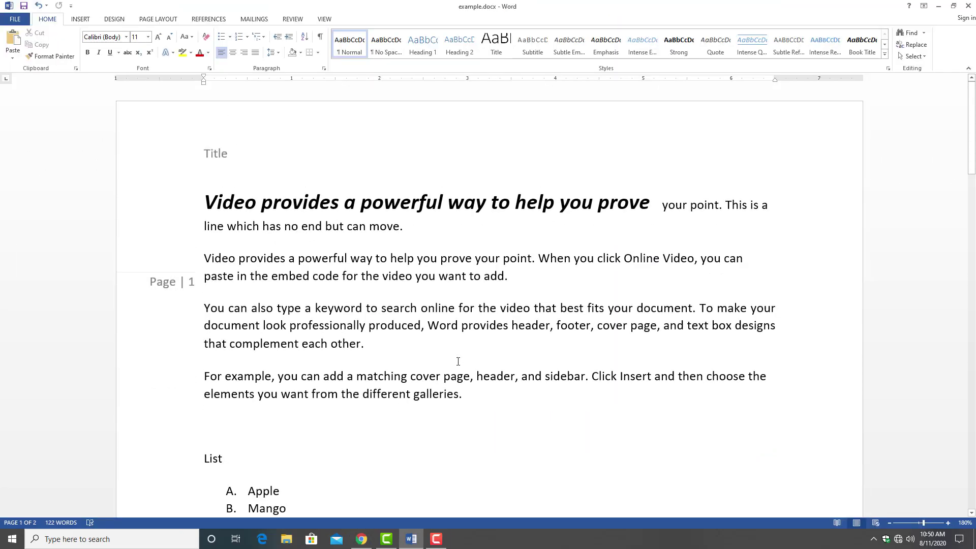
key("ctrl+p")
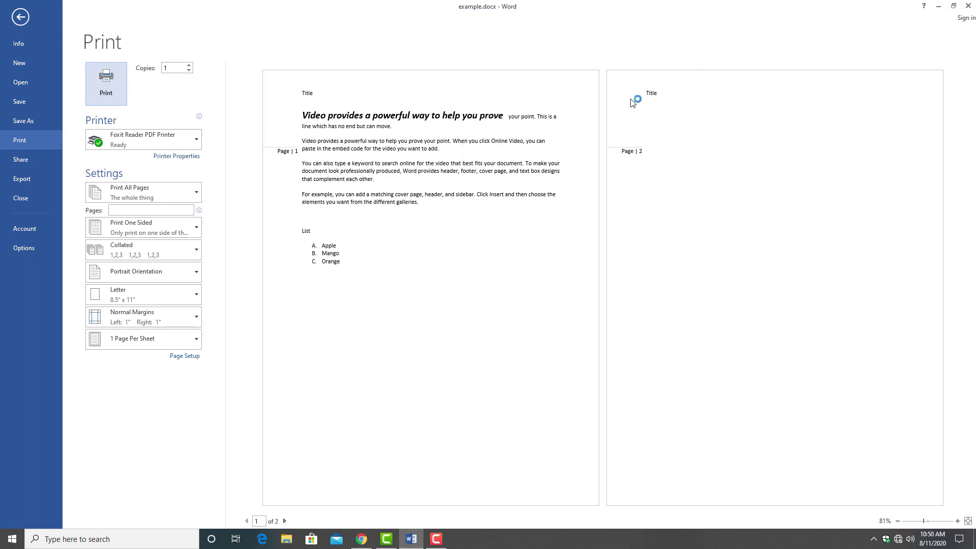
key("Escape")
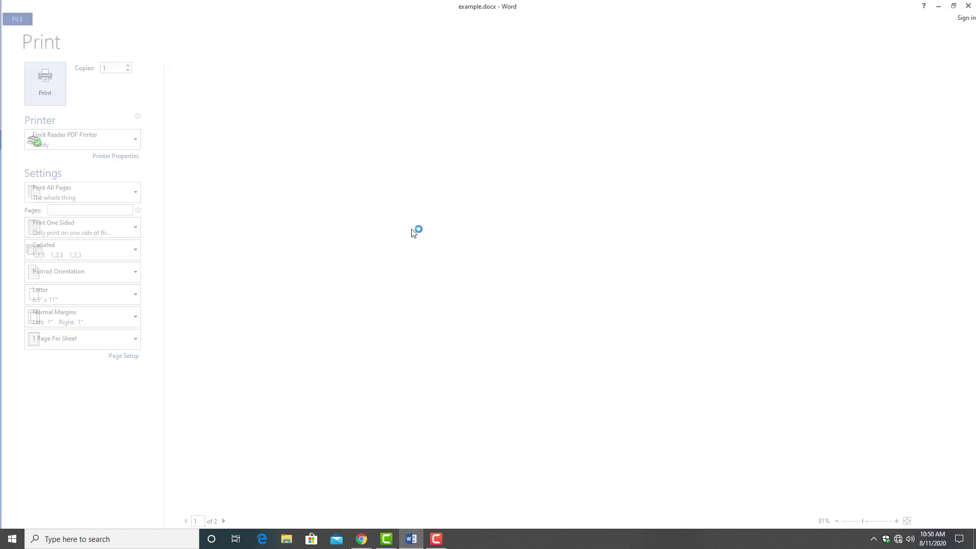
Check the reference article in Chrome, then switch back to Word
left_click(359, 537)
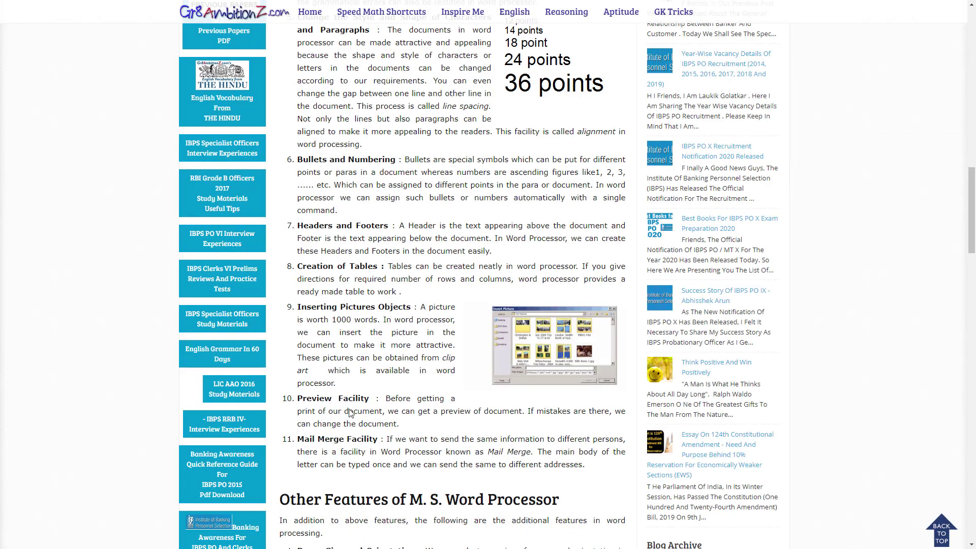
scroll(349, 412, "down", 1)
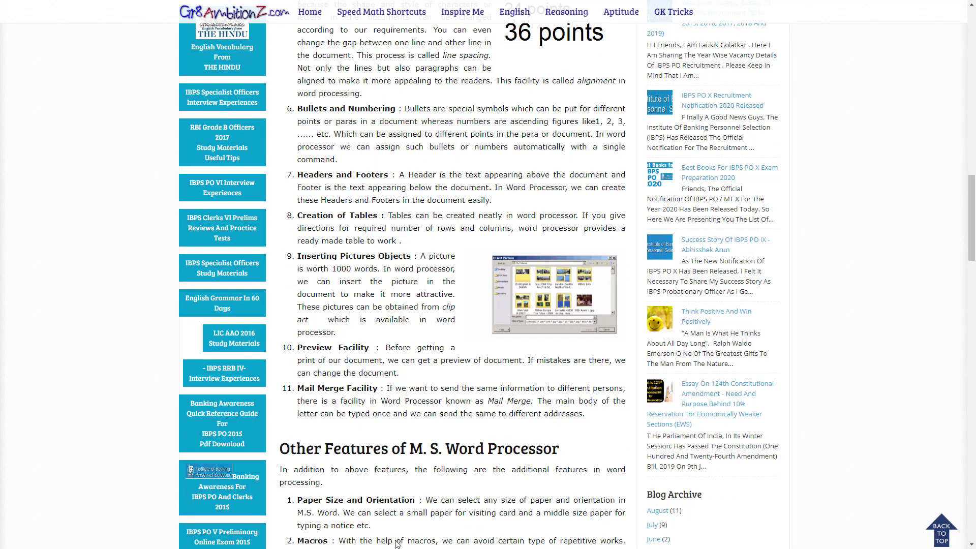
key("alt+Tab")
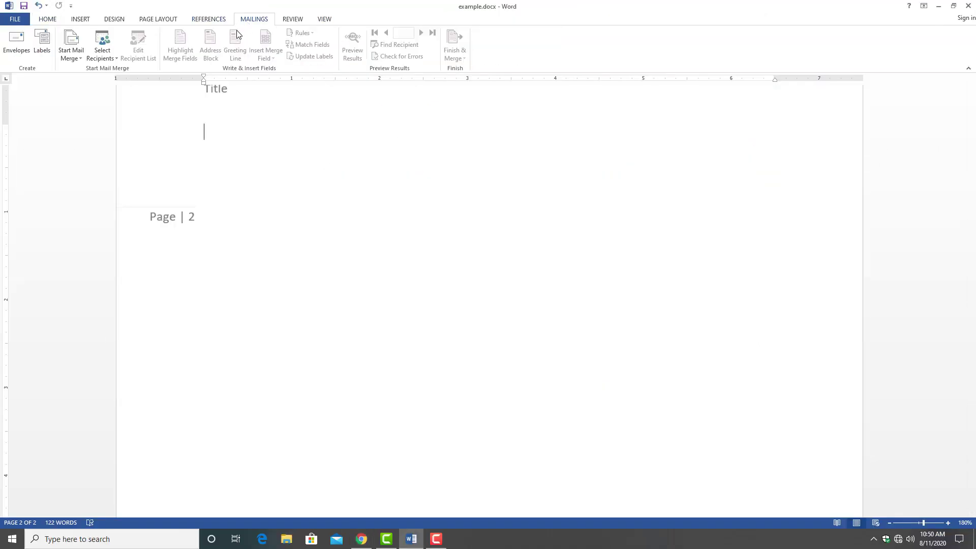
Scroll example.docx back up to page 1
scroll(269, 226, "up", 5)
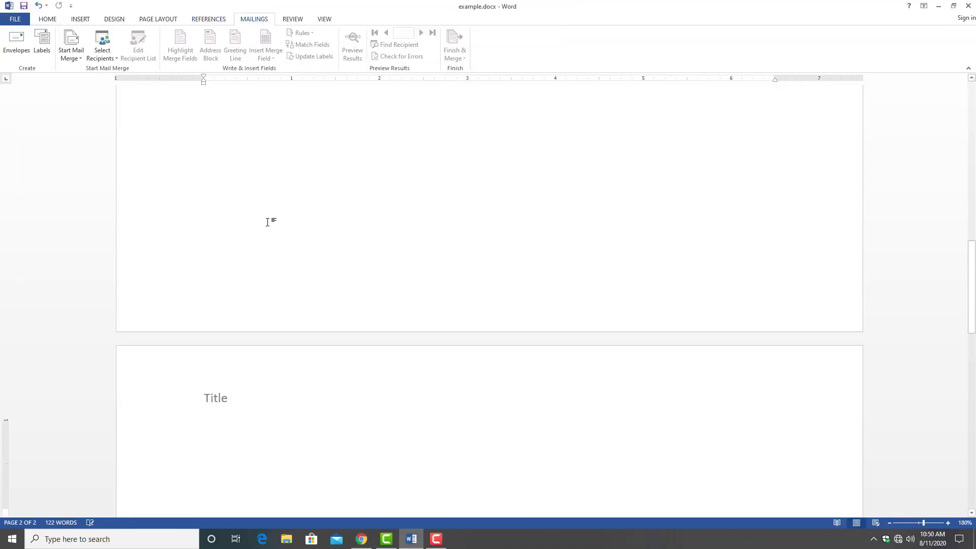
scroll(269, 224, "up", 5)
scroll(270, 224, "up", 4)
scroll(269, 222, "up", 3)
scroll(268, 222, "up", 1)
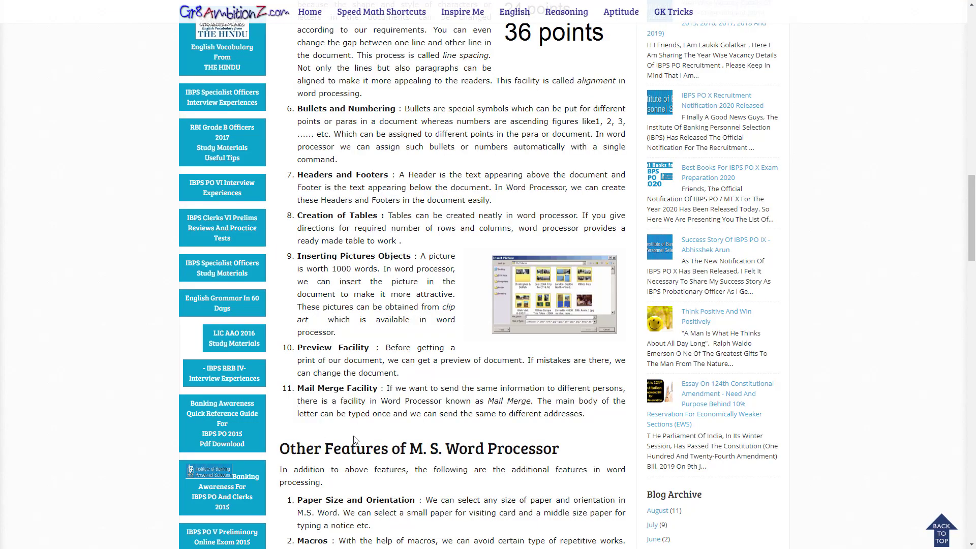
Scroll the article to 'Advantages of Word Processing' and exit fullscreen with F11
scroll(355, 440, "down", 2)
scroll(355, 440, "down", 2)
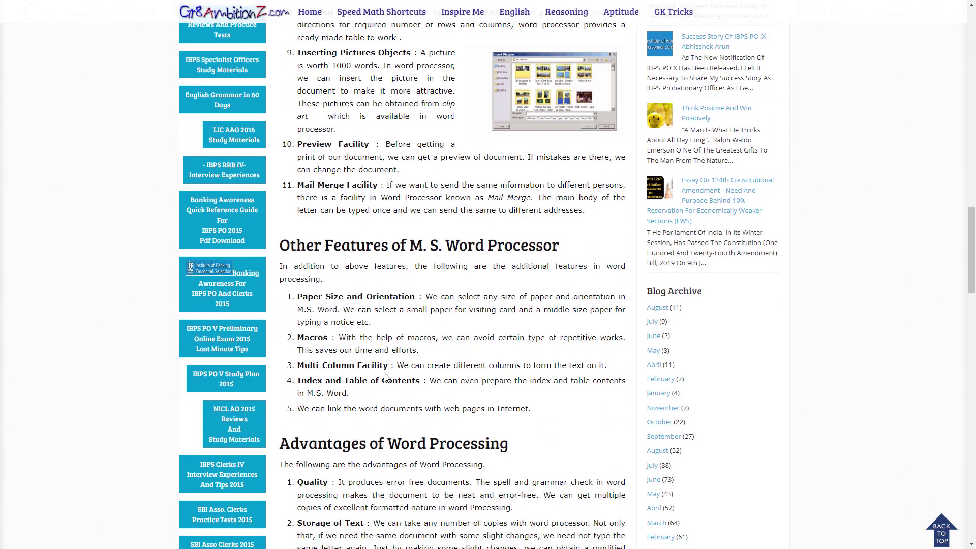
scroll(385, 376, "down", 5)
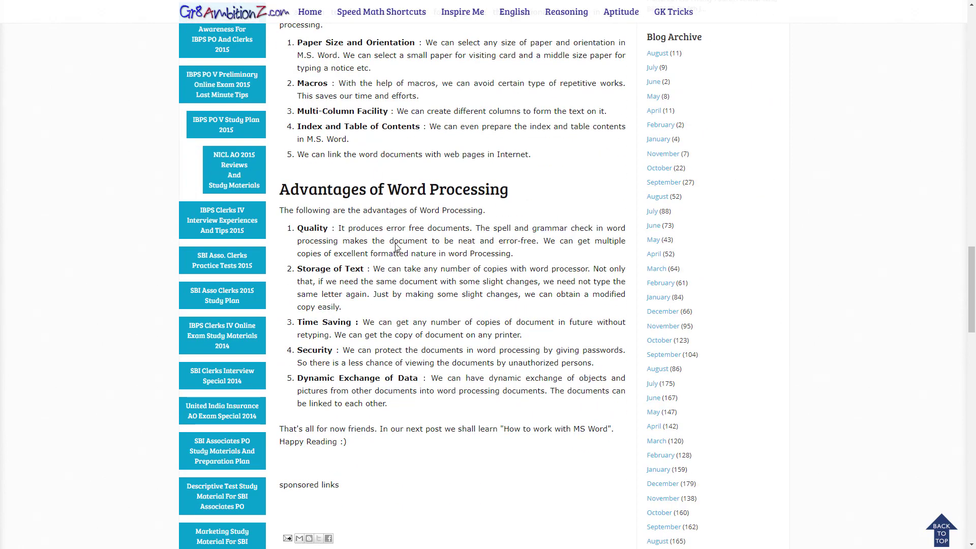
scroll(389, 275, "down", 1)
scroll(389, 275, "down", 1)
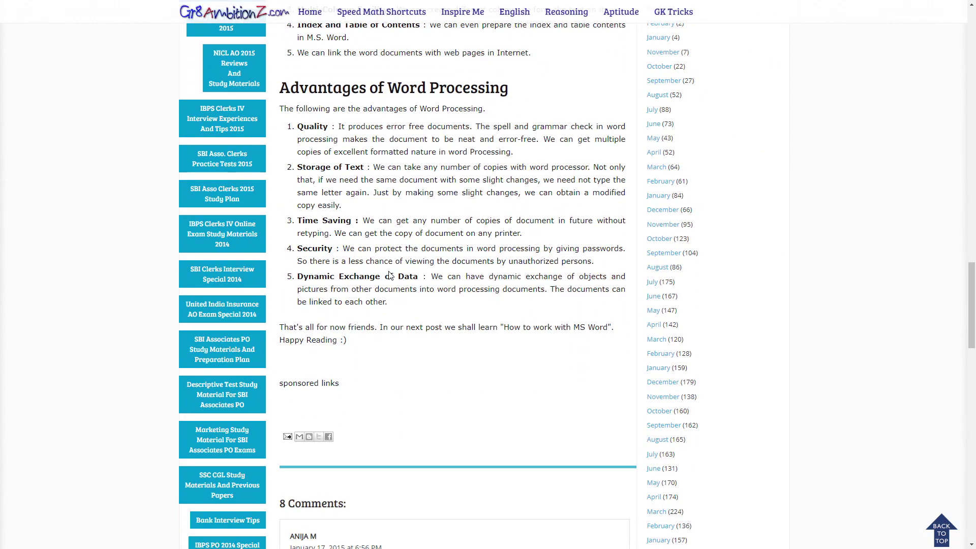
scroll(389, 275, "up", 2)
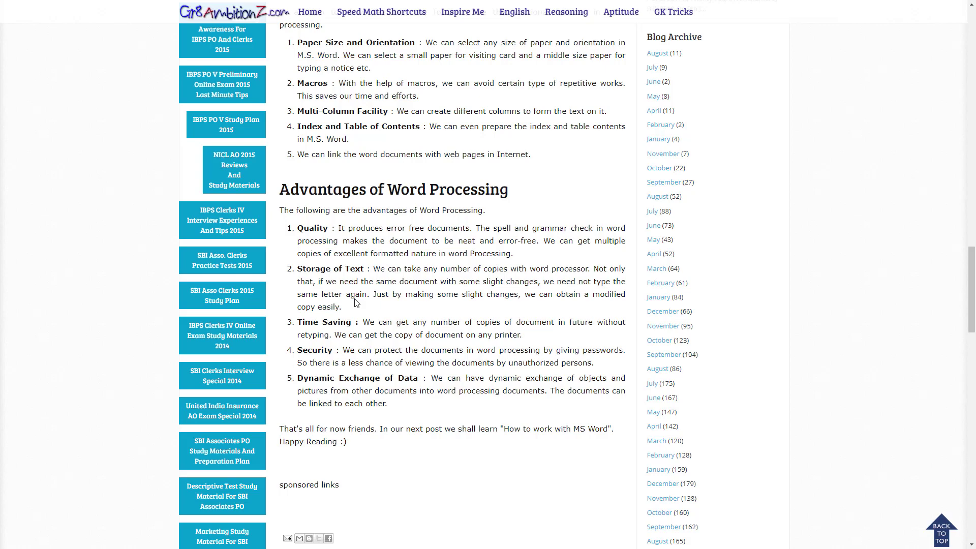
key("F11")
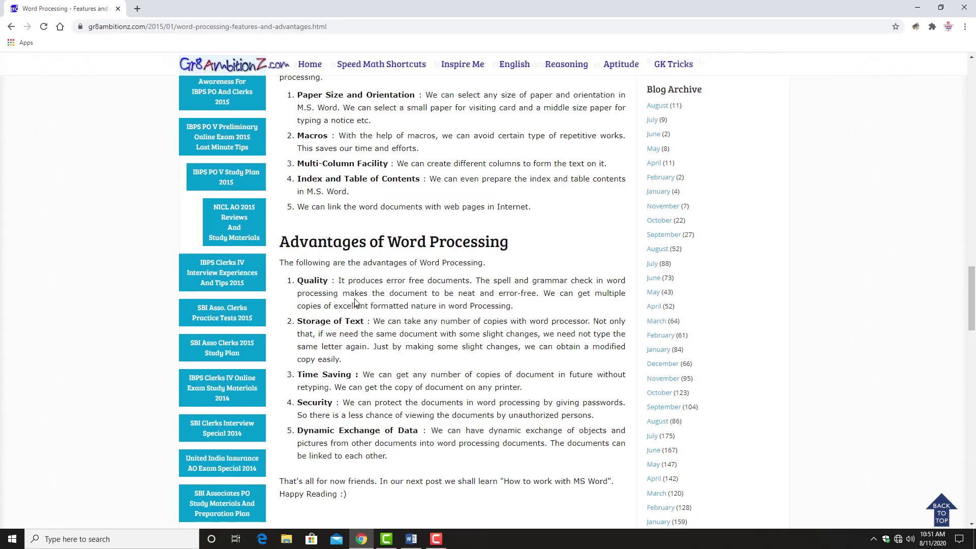